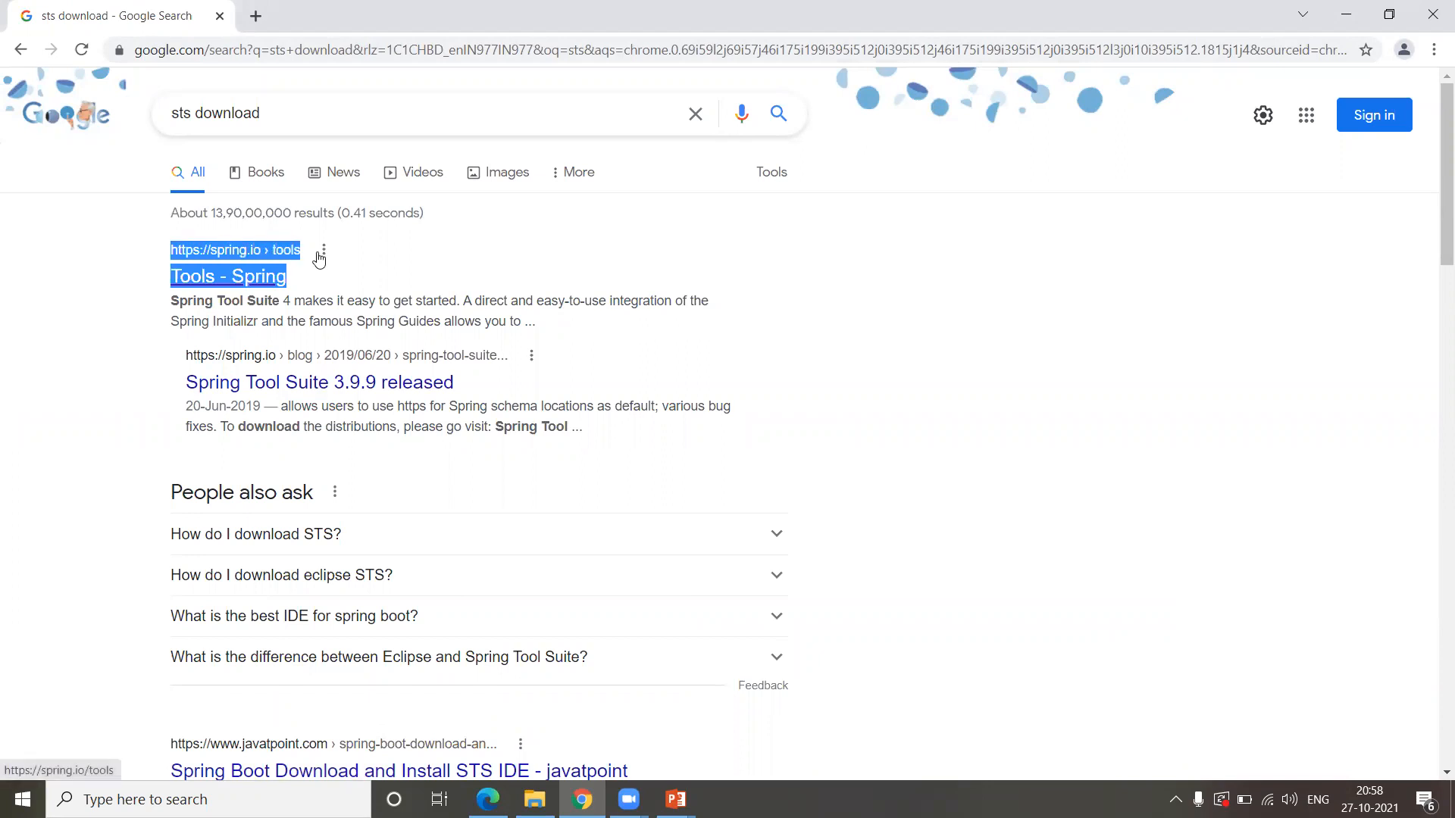
# Step: Open the Spring Tools page from the search results and download Spring Tools 4 for Eclipse, version 4.12.1 - Windows x86_64
pyautogui.click(254, 282)
pyautogui.scroll(-2, 536, 521)
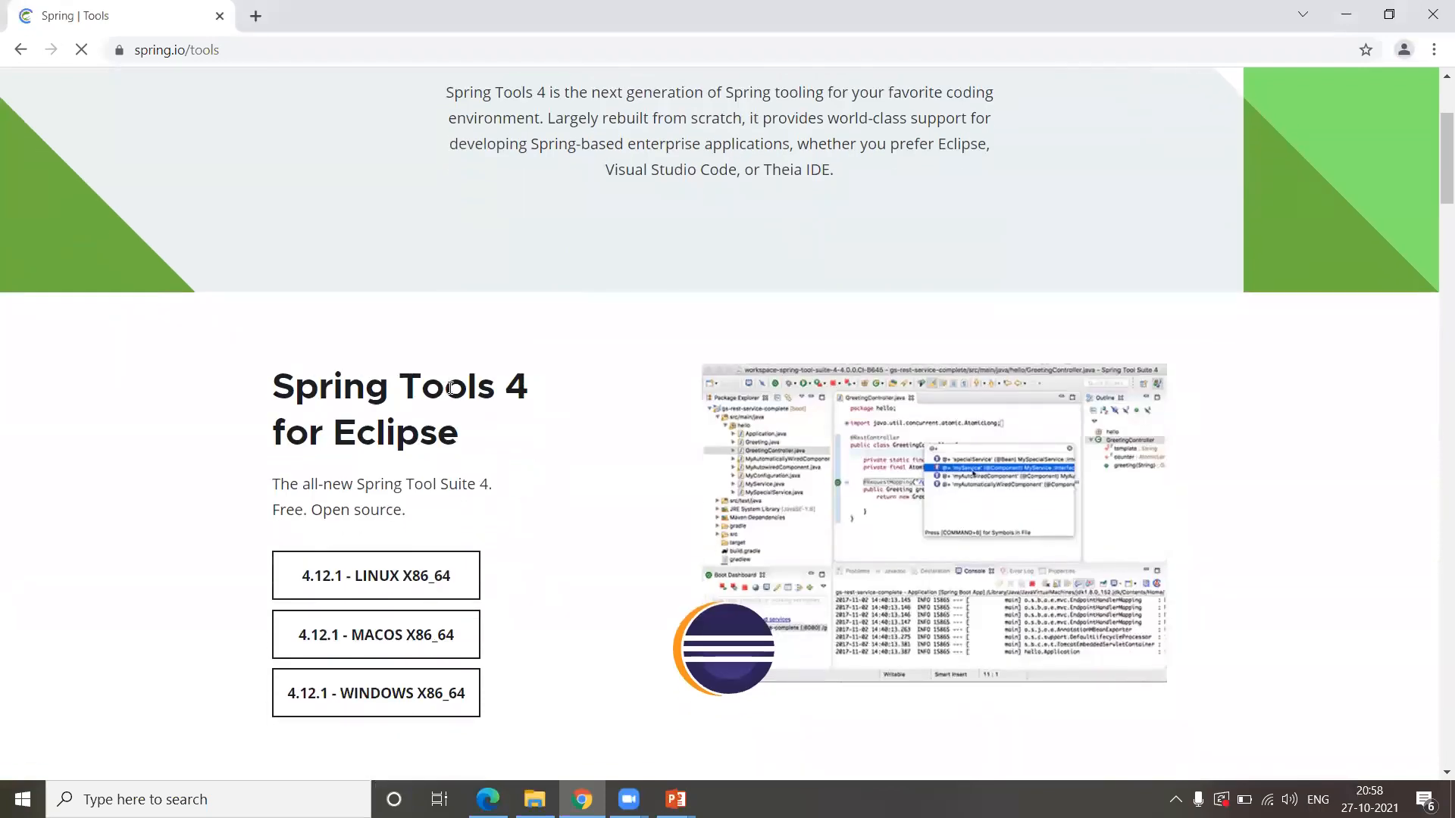
pyautogui.scroll(-2, 524, 388)
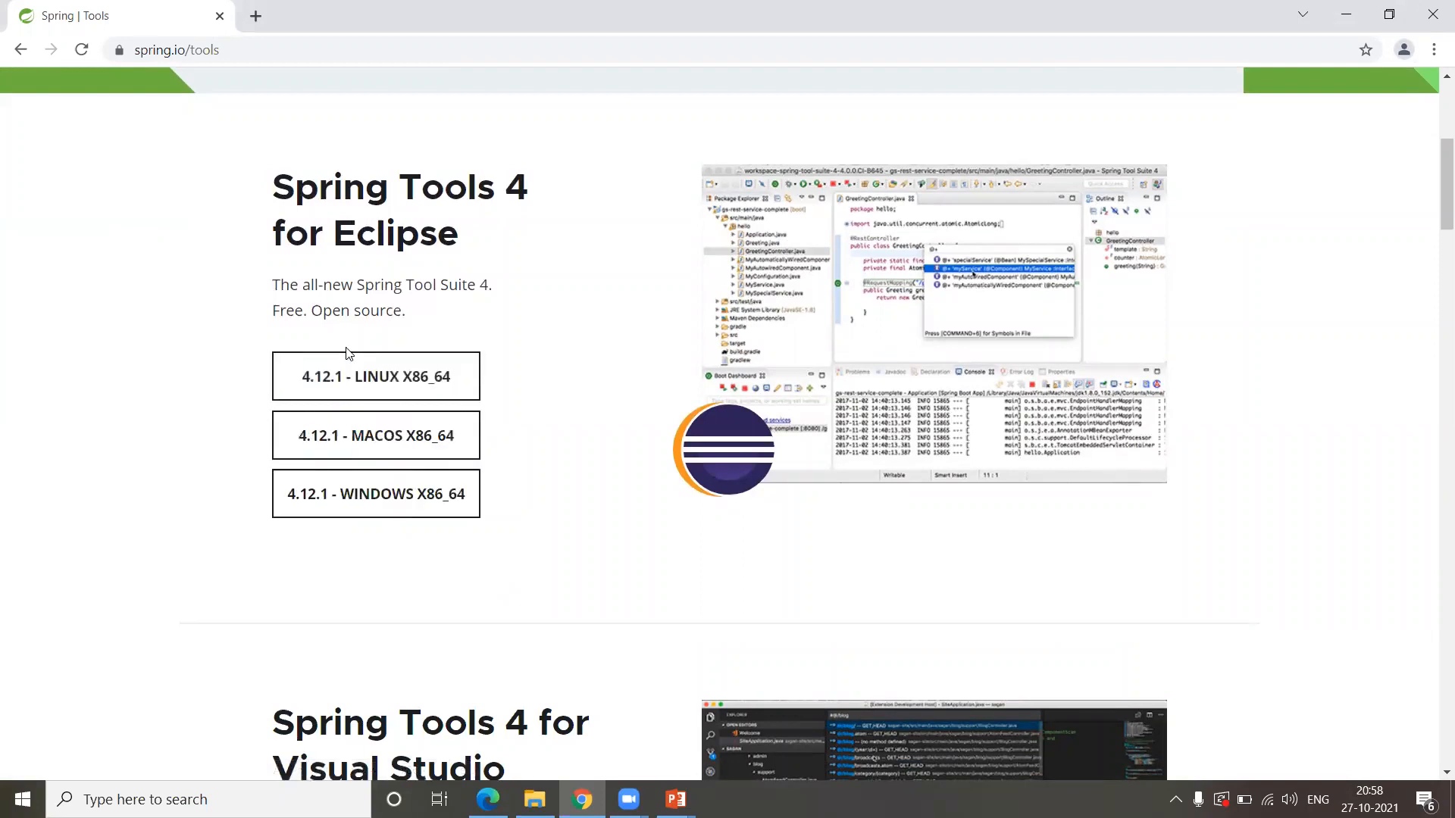
pyautogui.click(338, 501)
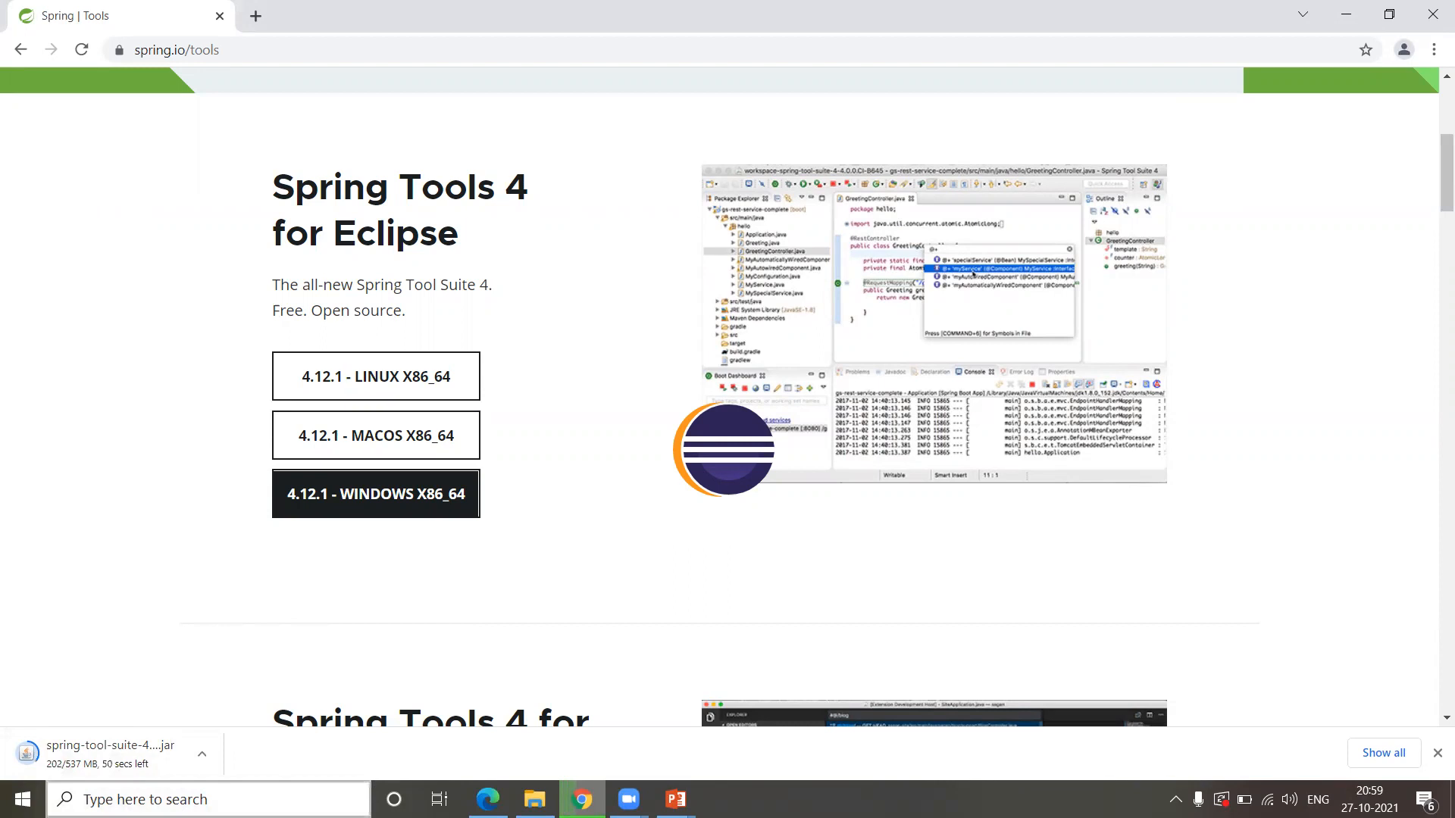
# Step: Open Command Prompt, check the installed Java version with java -version, and minimize the window
pyautogui.click(204, 799)
pyautogui.write('c')
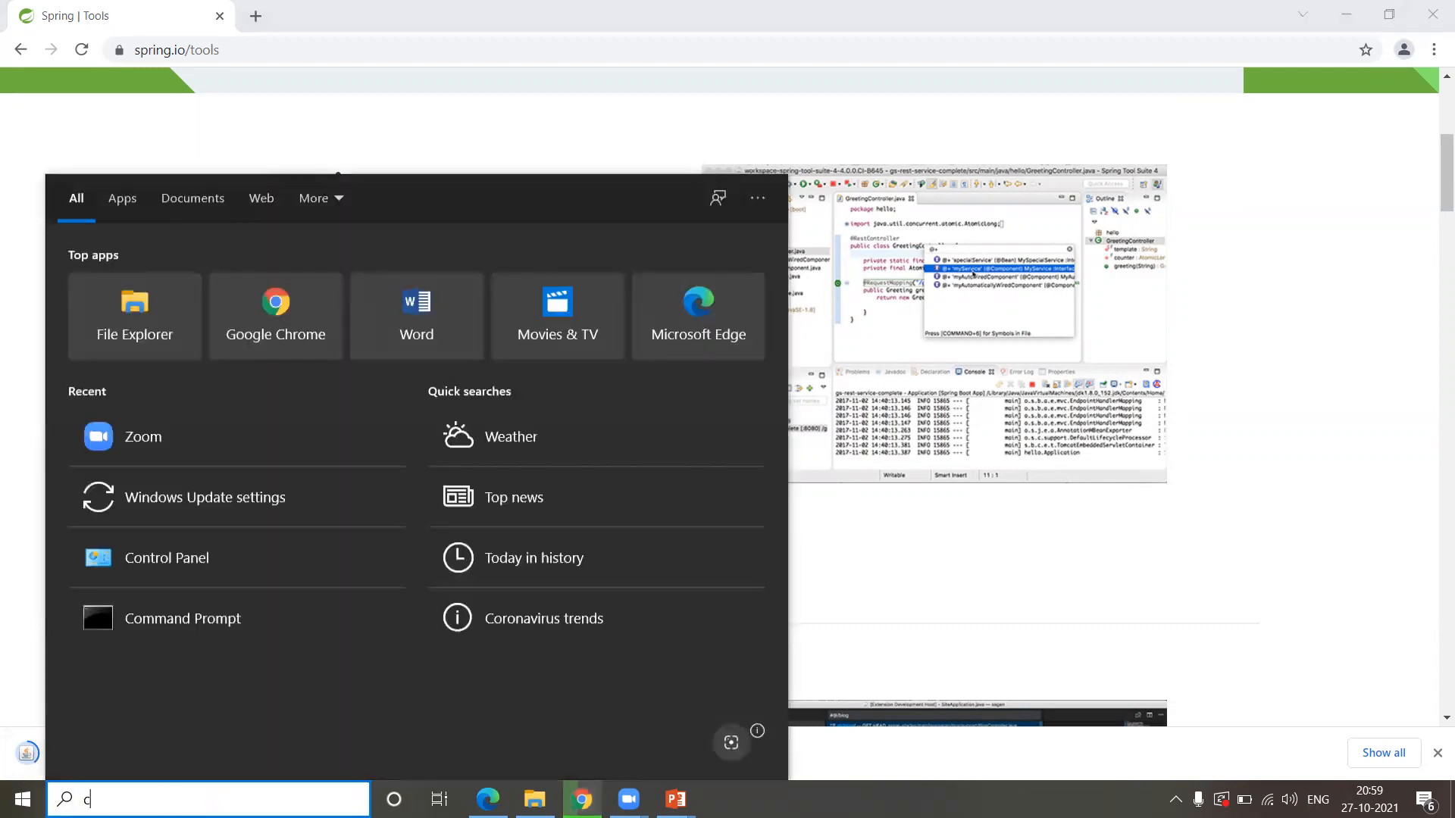
pyautogui.write('md')
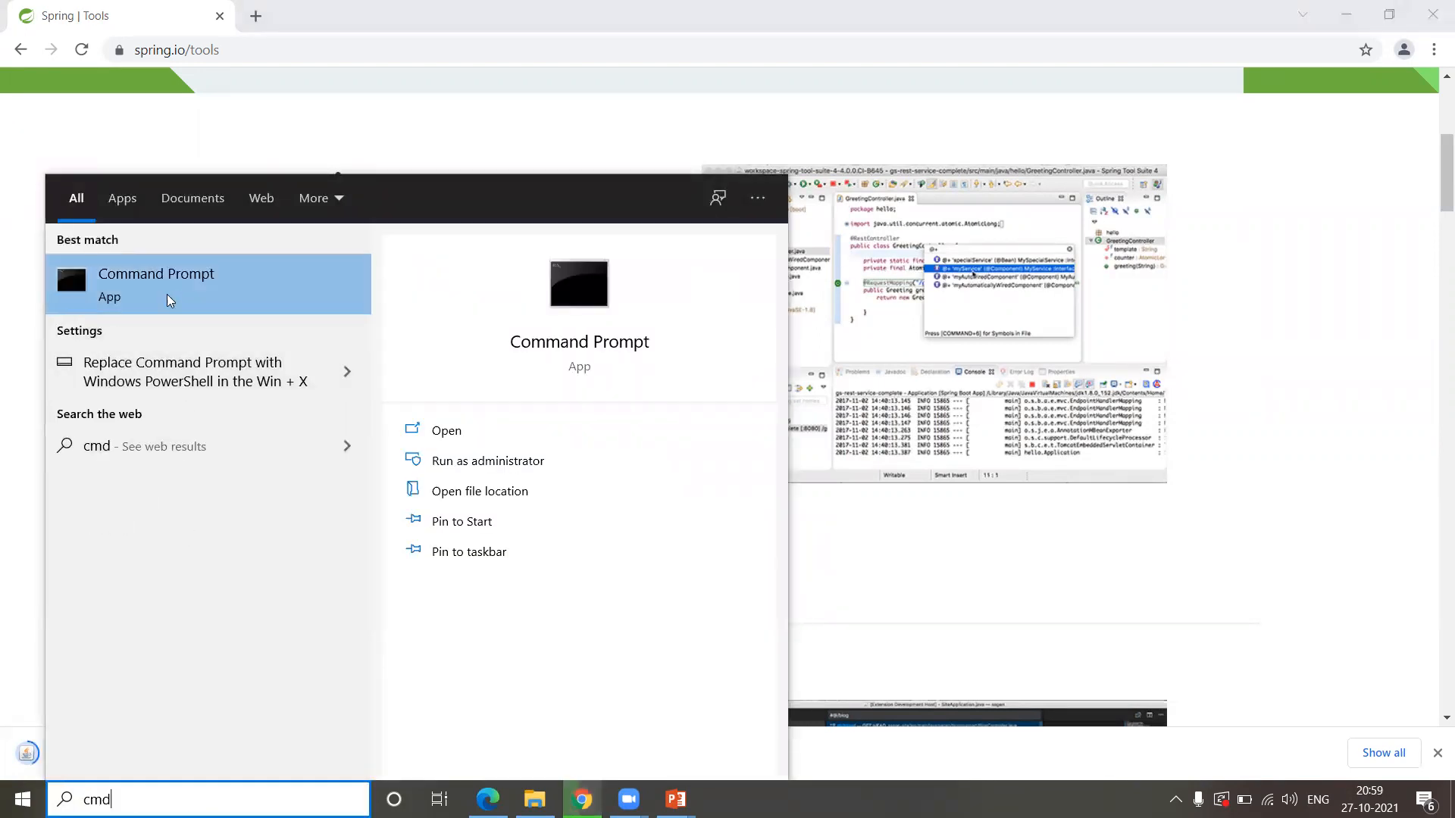
pyautogui.click(165, 288)
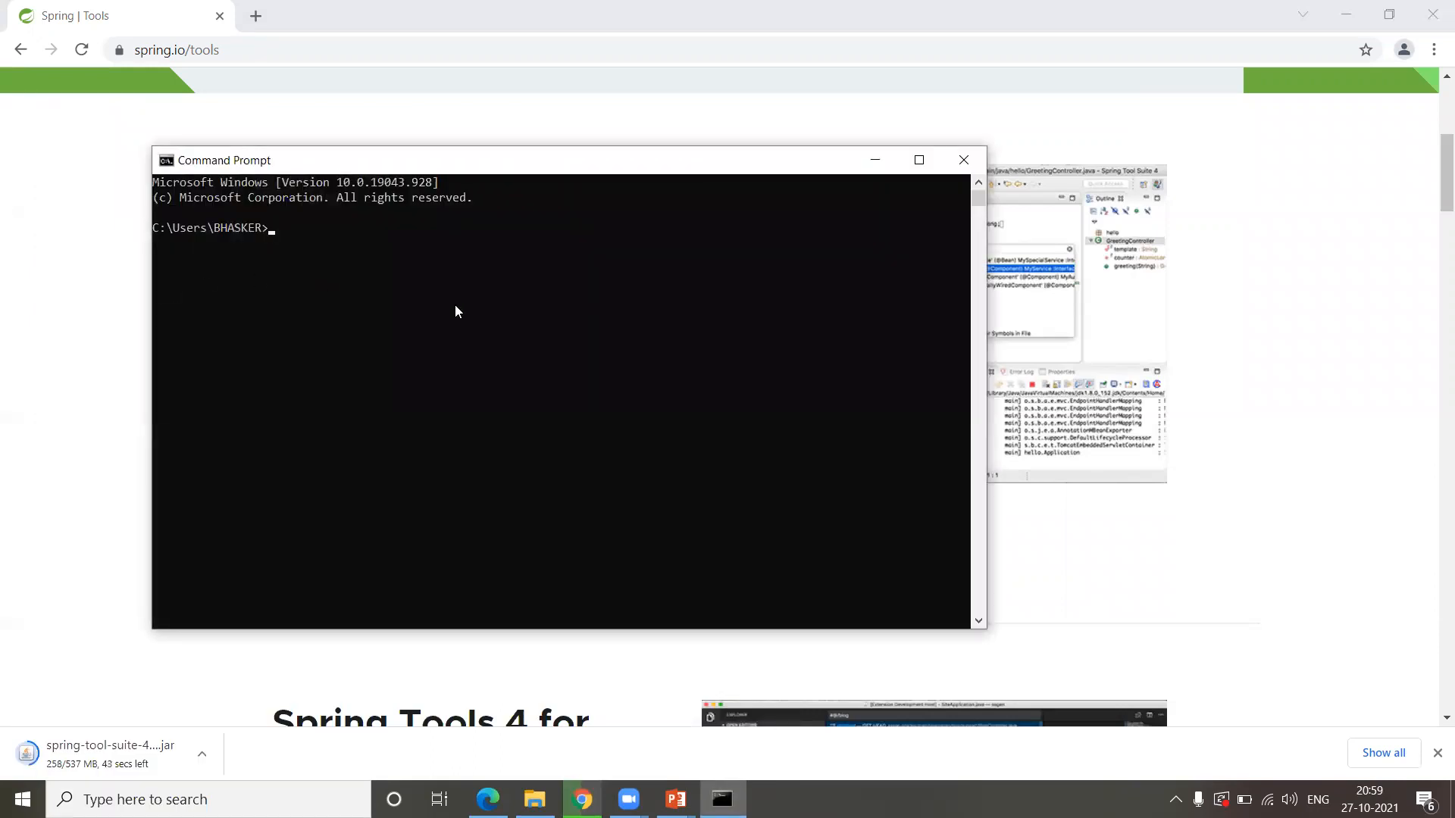
pyautogui.write('java -version')
pyautogui.press('Return')
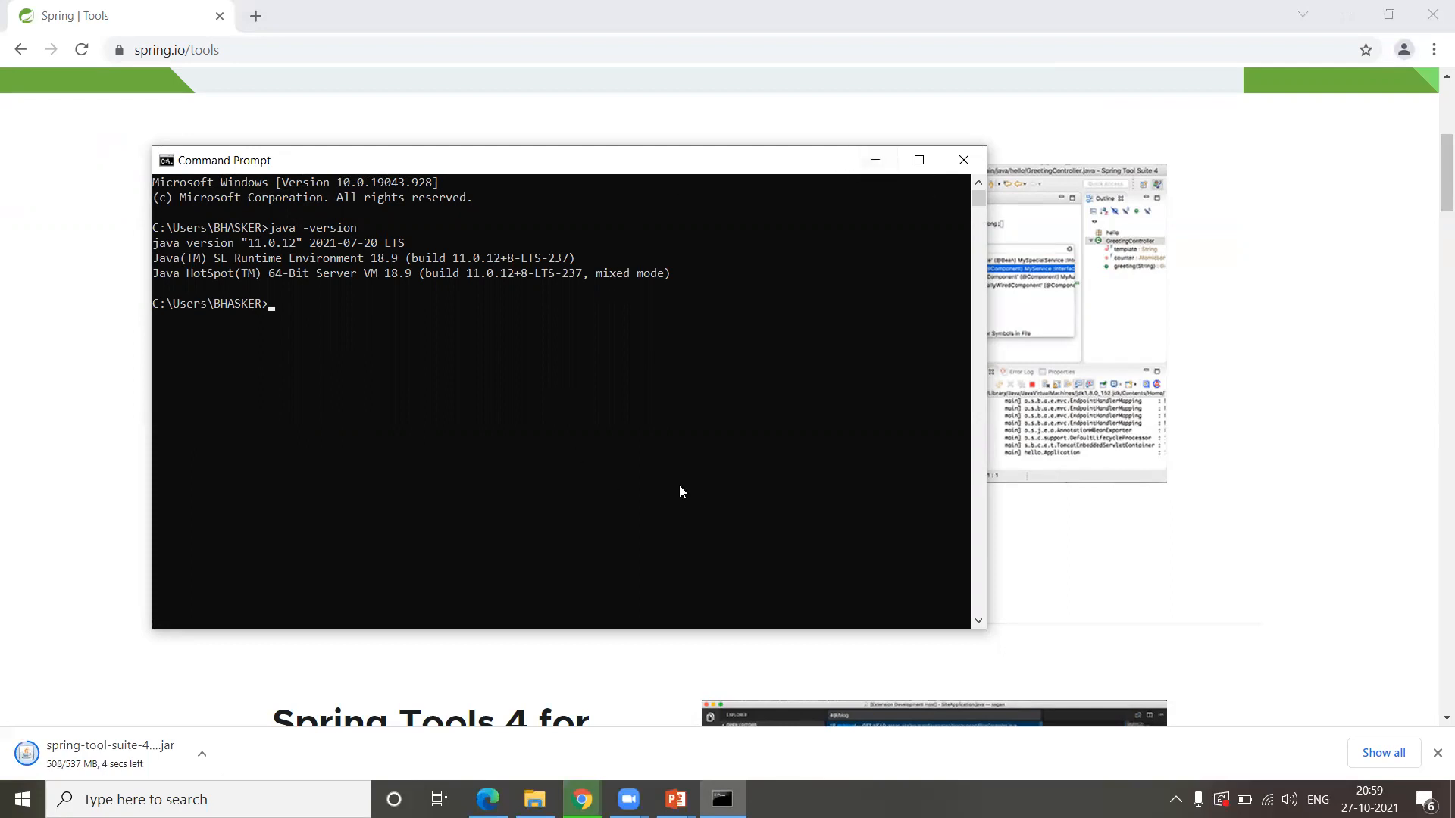
pyautogui.click(886, 161)
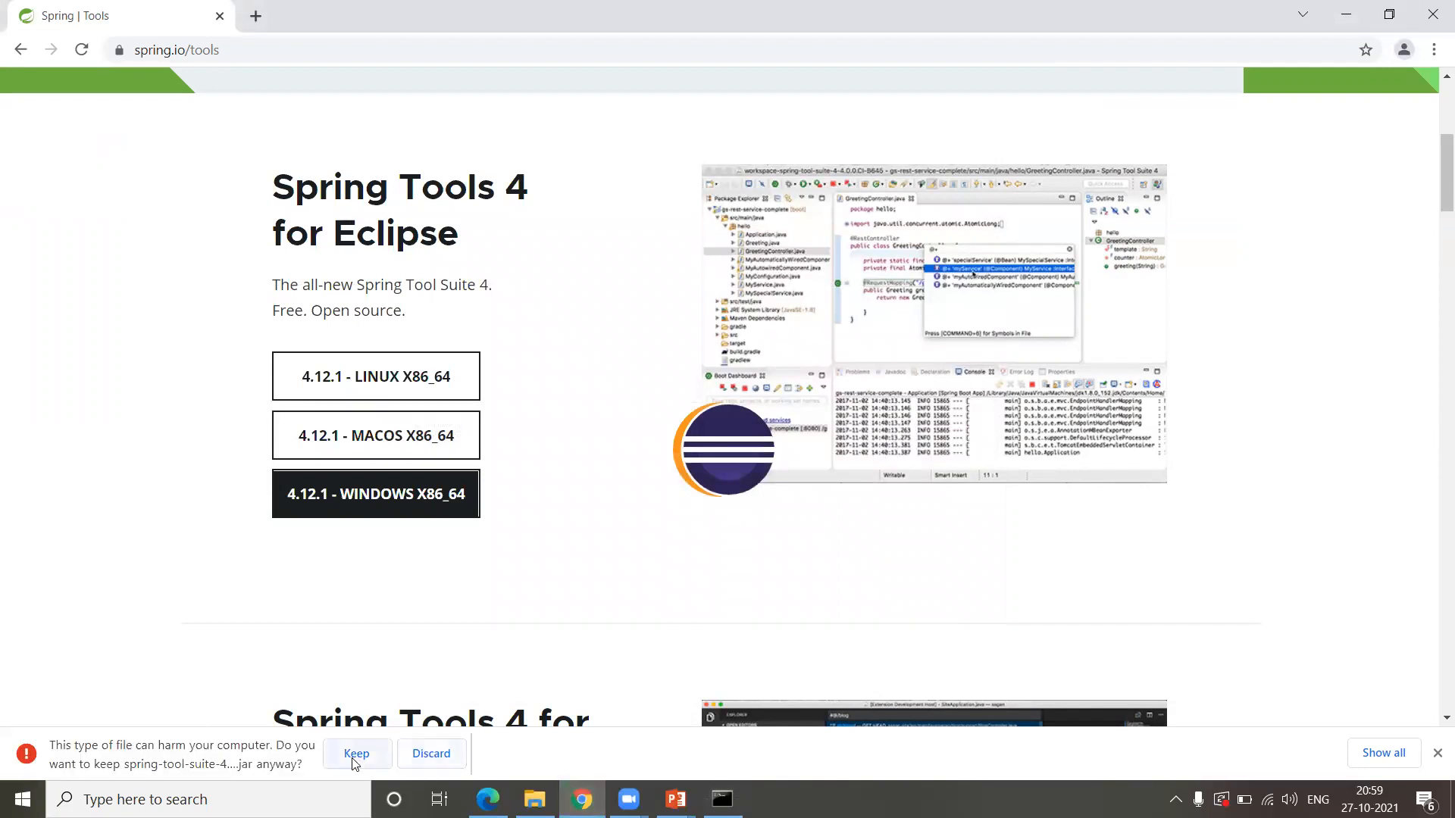
# Step: Keep the downloaded Spring Tool Suite jar and show it in its folder with large icons
pyautogui.click(354, 758)
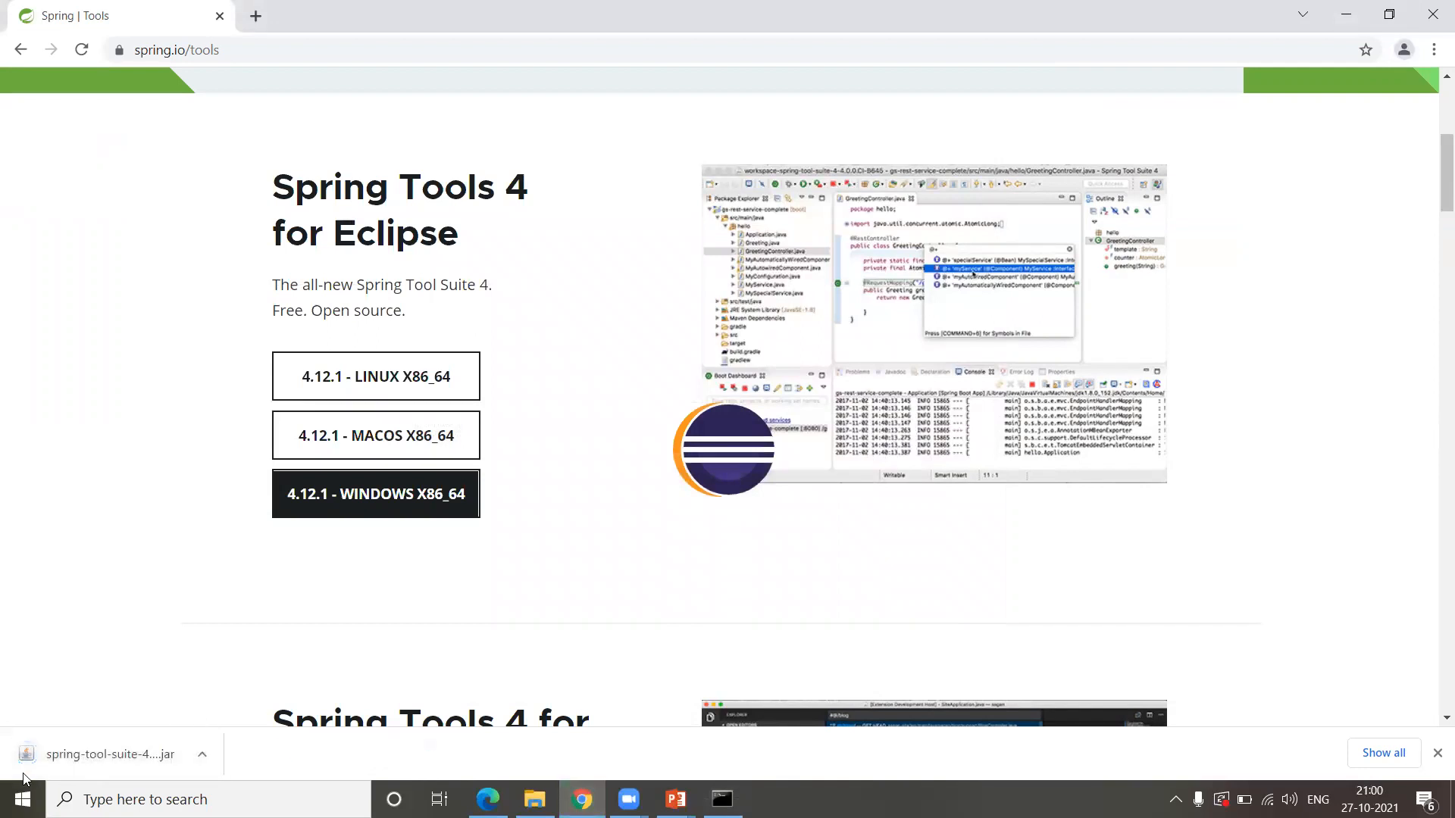
pyautogui.click(202, 755)
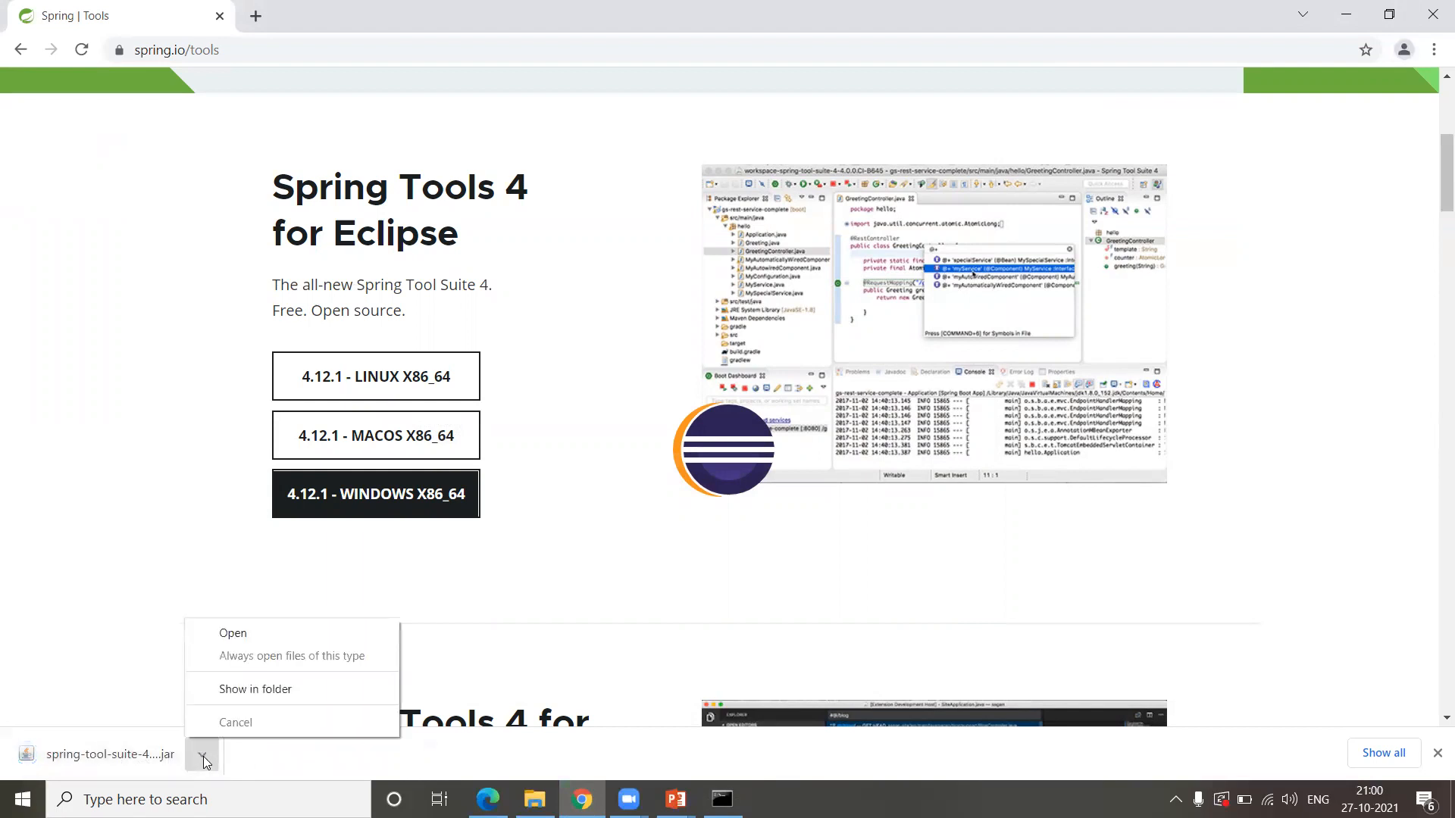
pyautogui.click(283, 687)
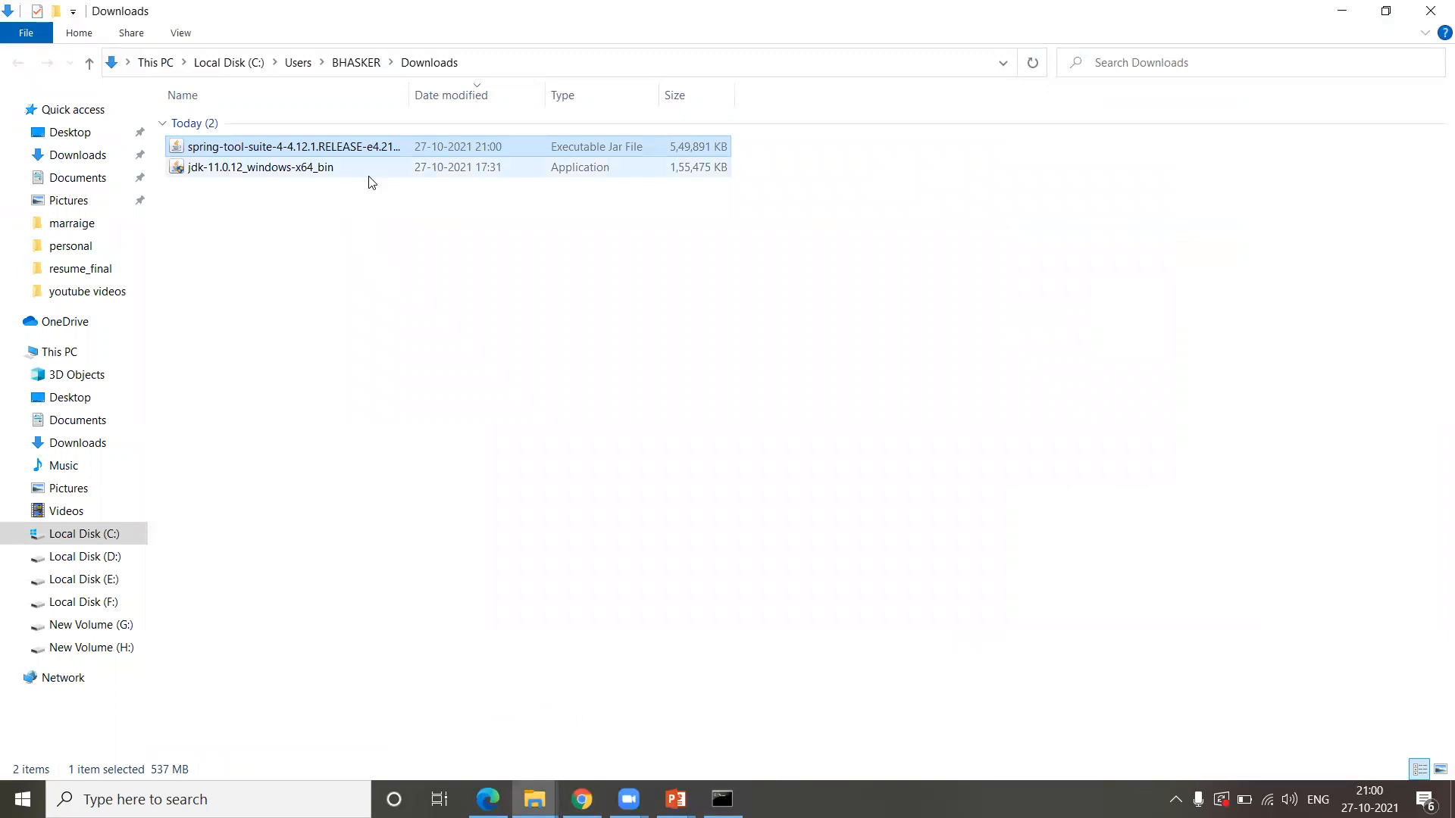
pyautogui.click(1441, 769)
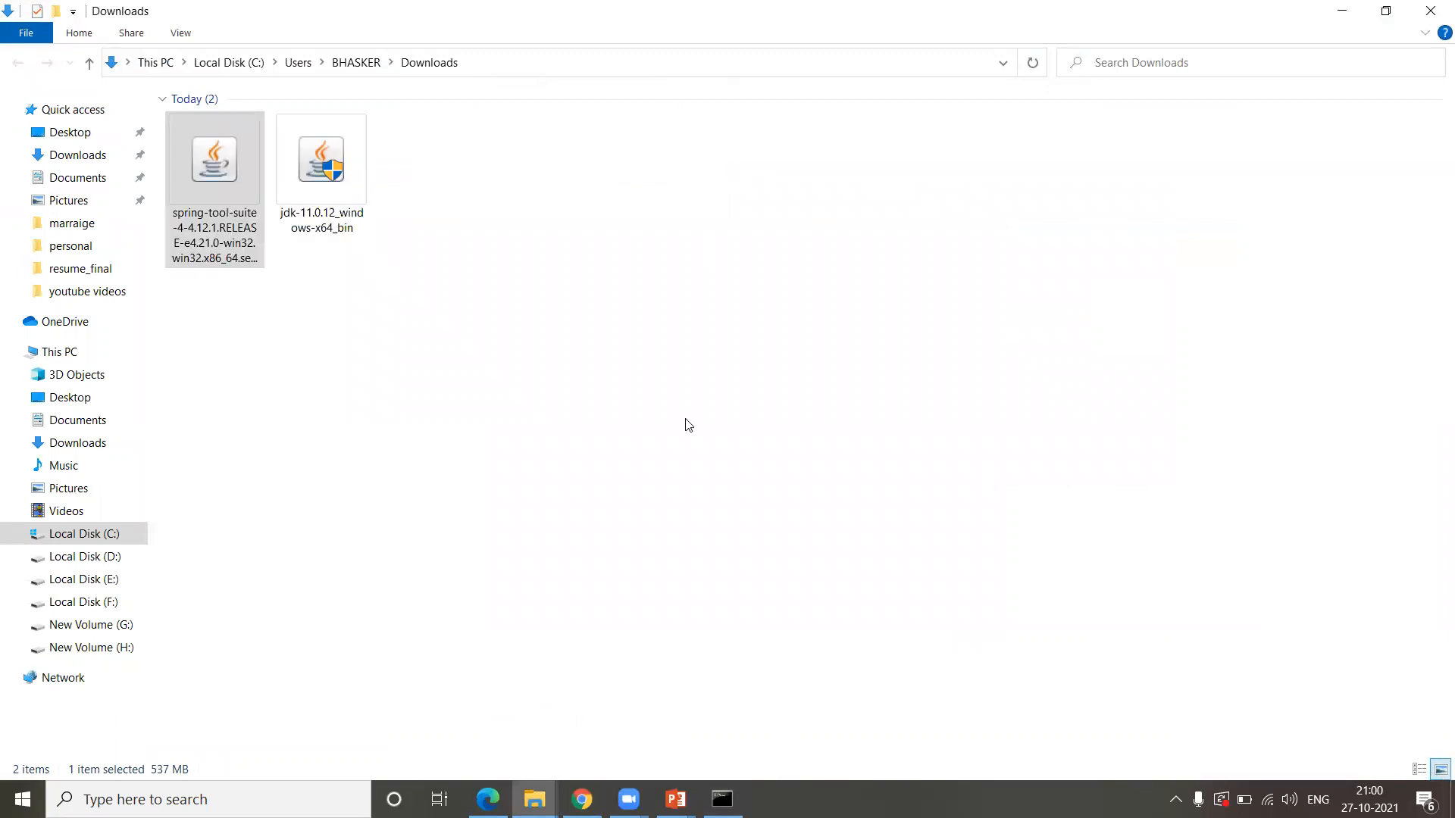
# Step: Rename the downloaded Spring Tool Suite jar to sts
pyautogui.rightClick(222, 222)
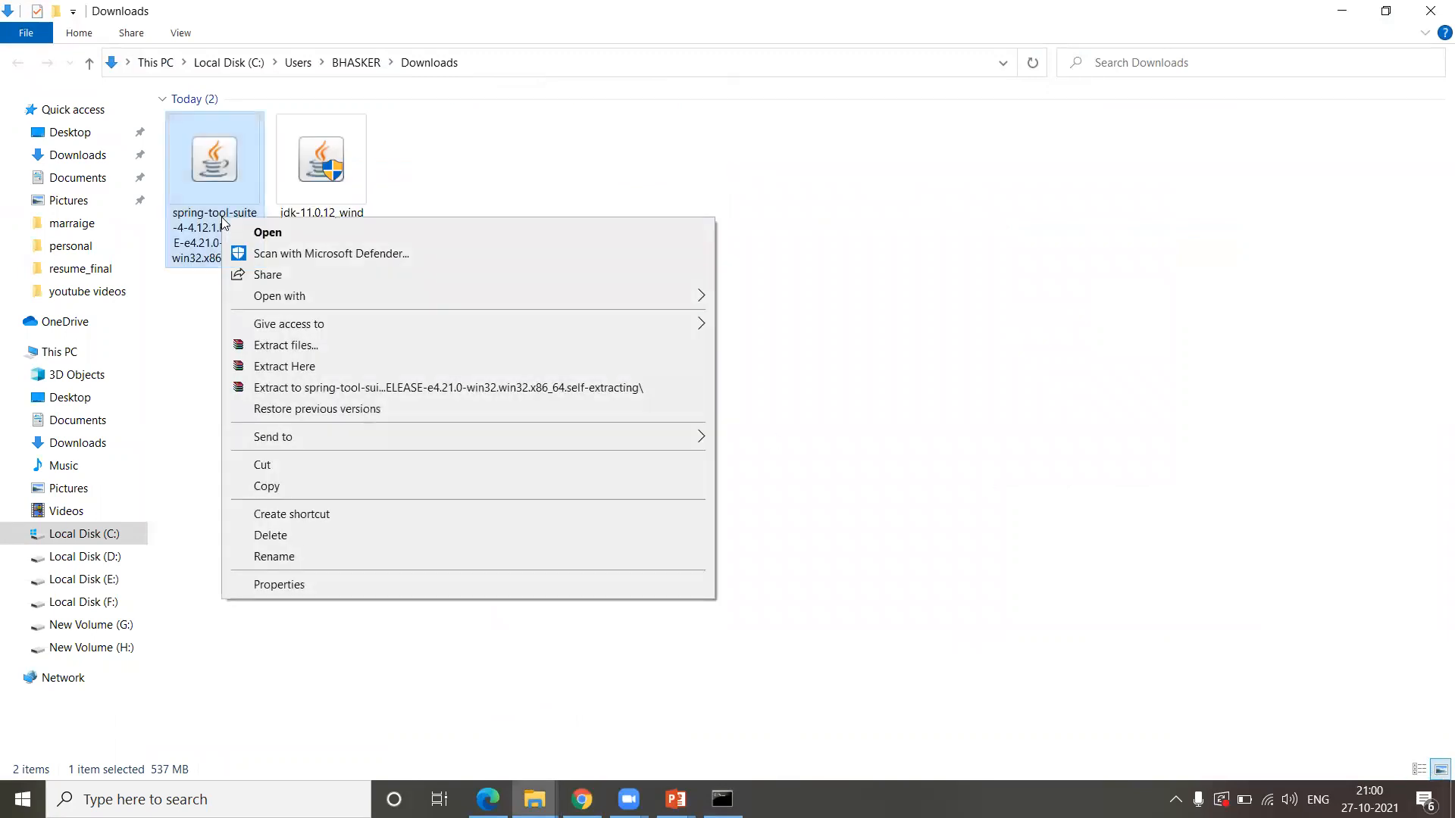
pyautogui.click(274, 557)
pyautogui.write('sts')
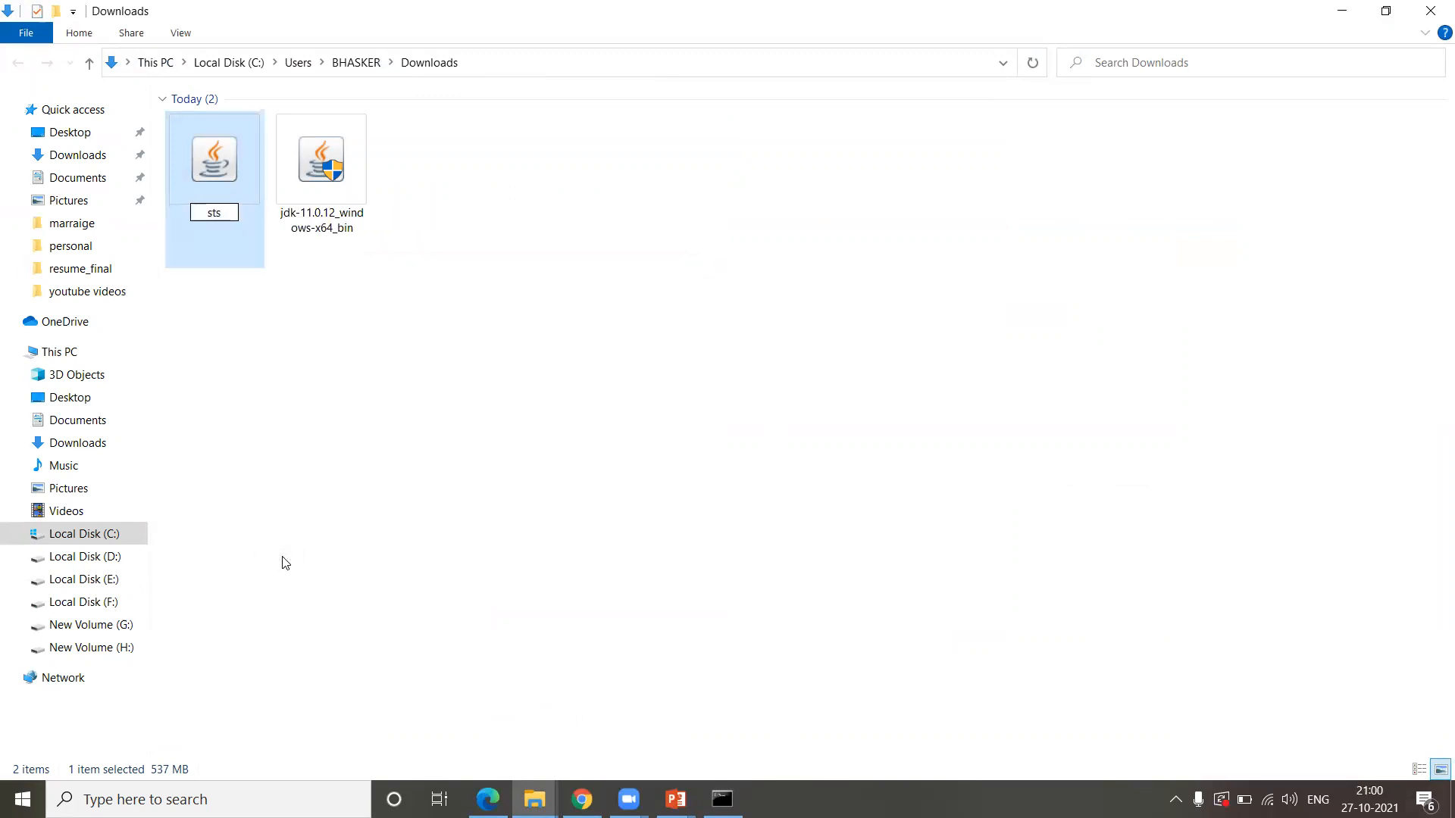
pyautogui.press('Return')
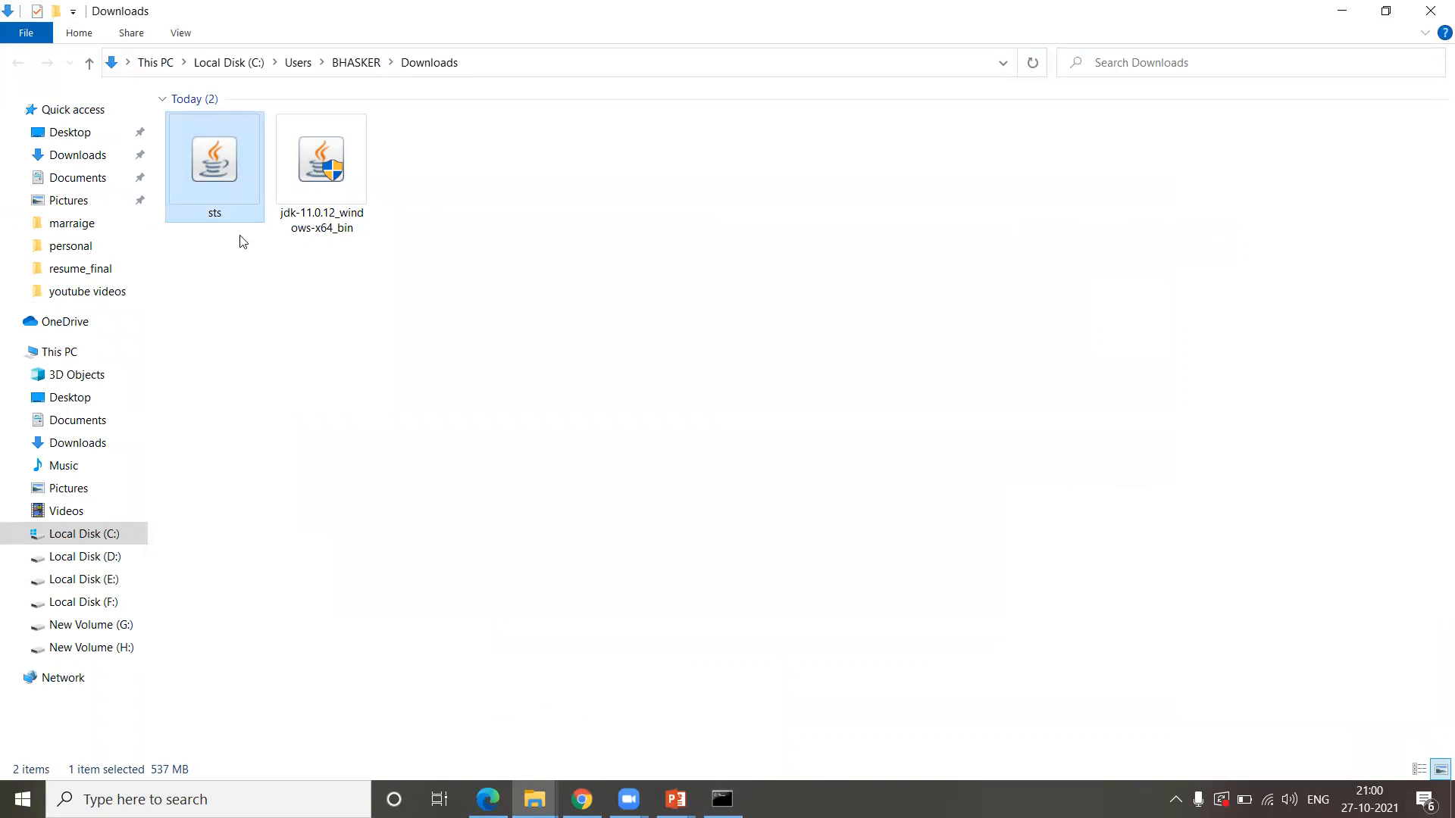
# Step: Move the sts jar from Downloads to the root of Local Disk (C:), granting administrator permission
pyautogui.rightClick(222, 184)
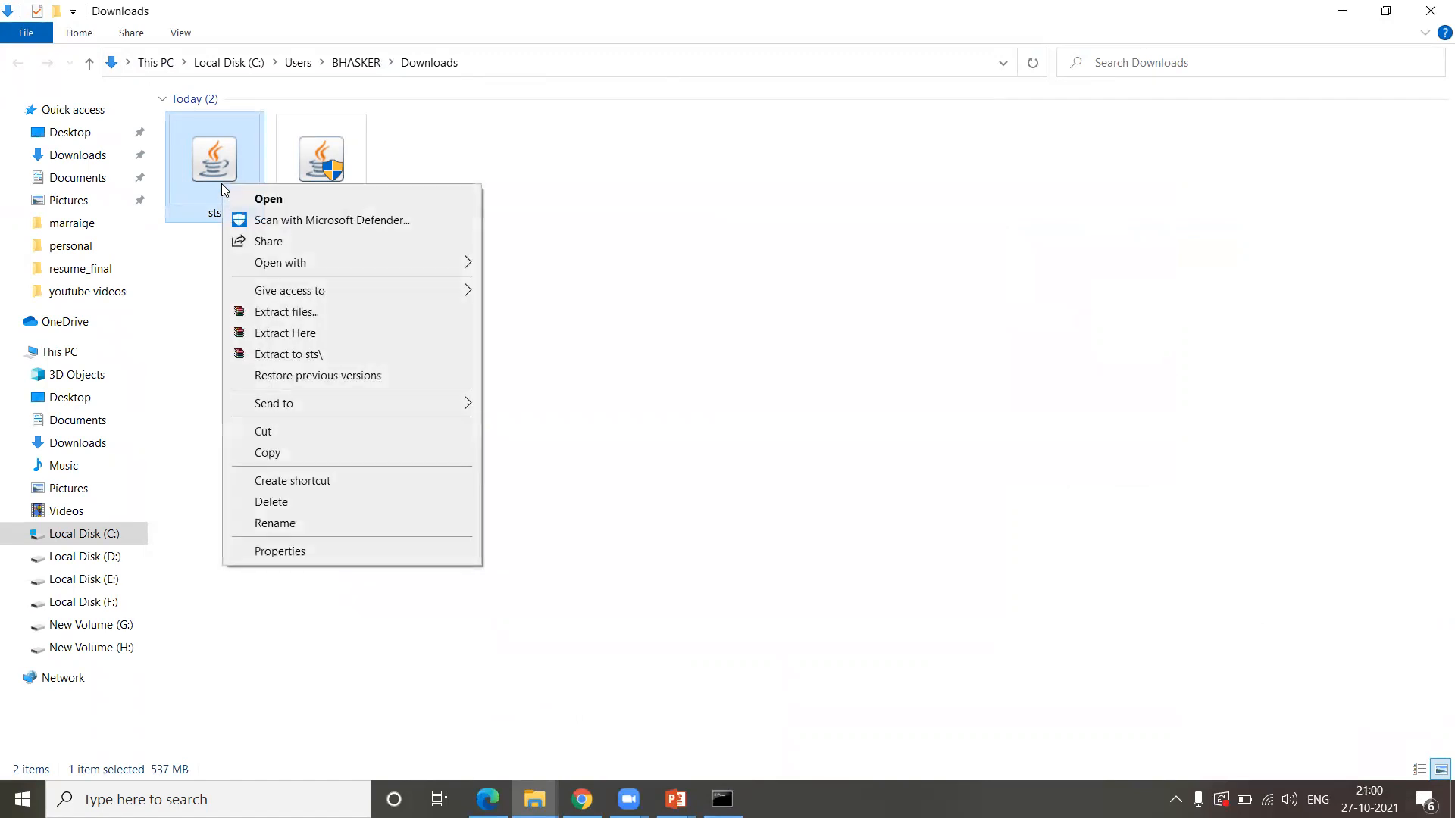
pyautogui.click(266, 453)
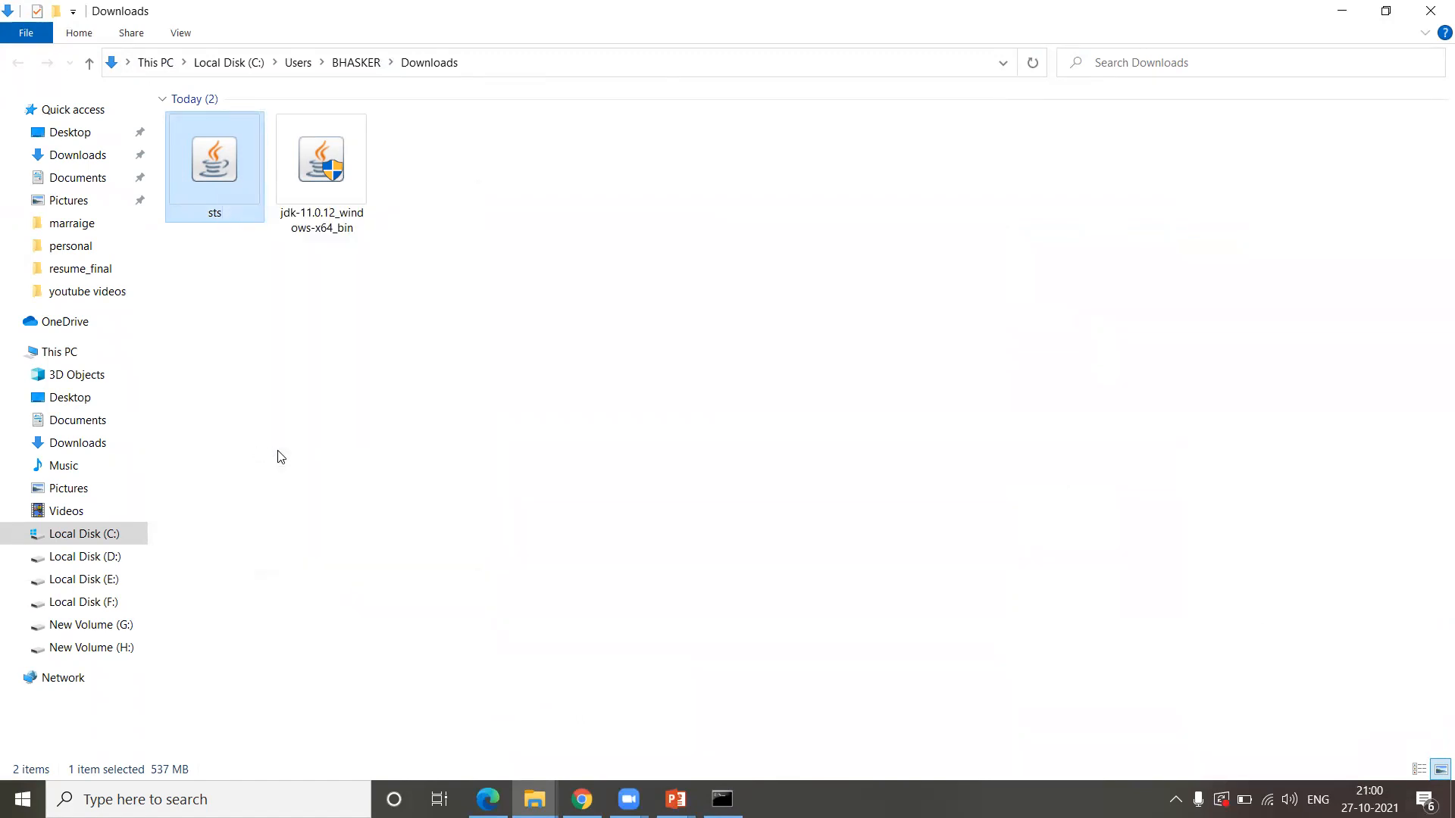
pyautogui.rightClick(221, 201)
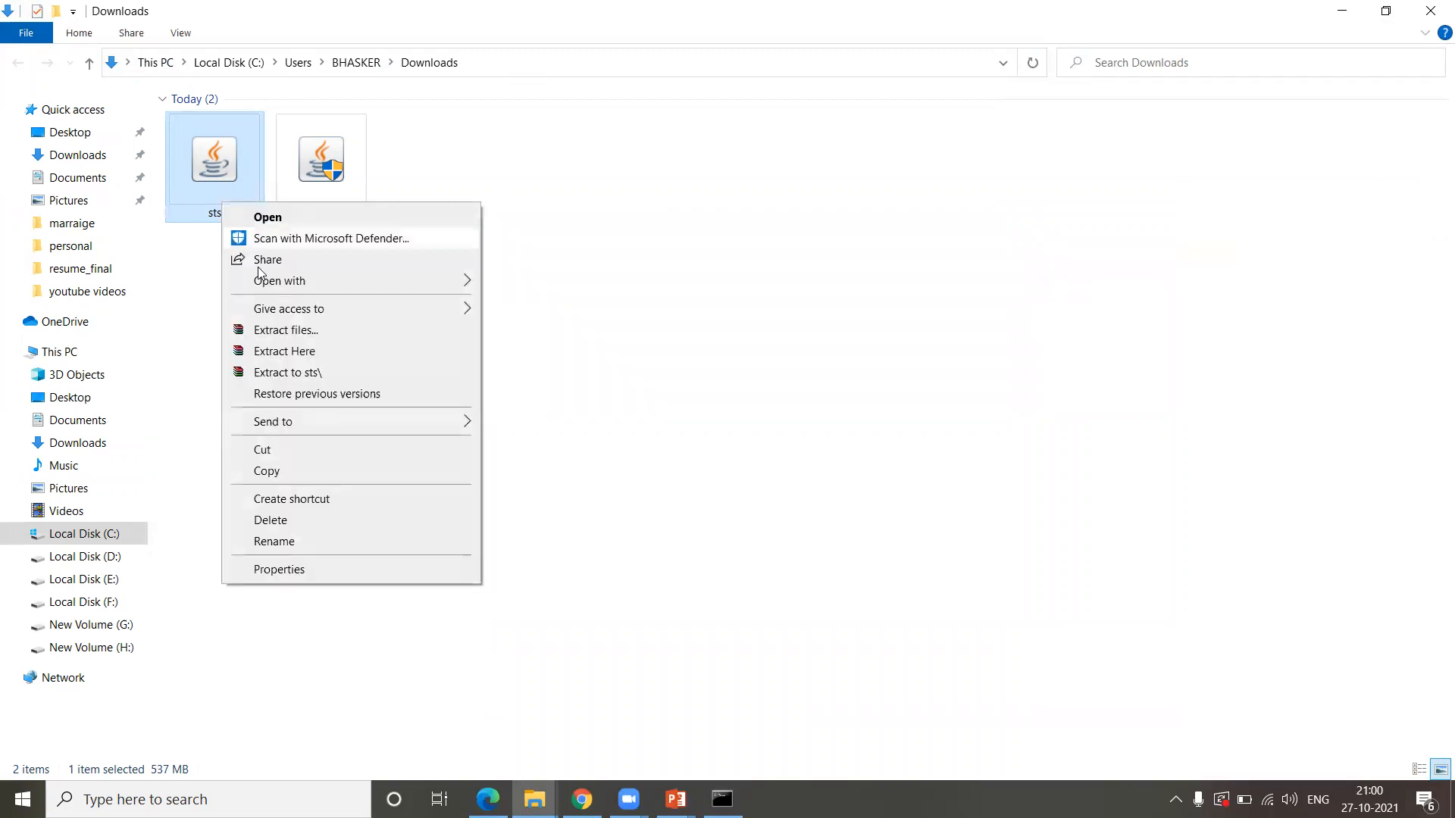
pyautogui.click(263, 450)
pyautogui.click(110, 535)
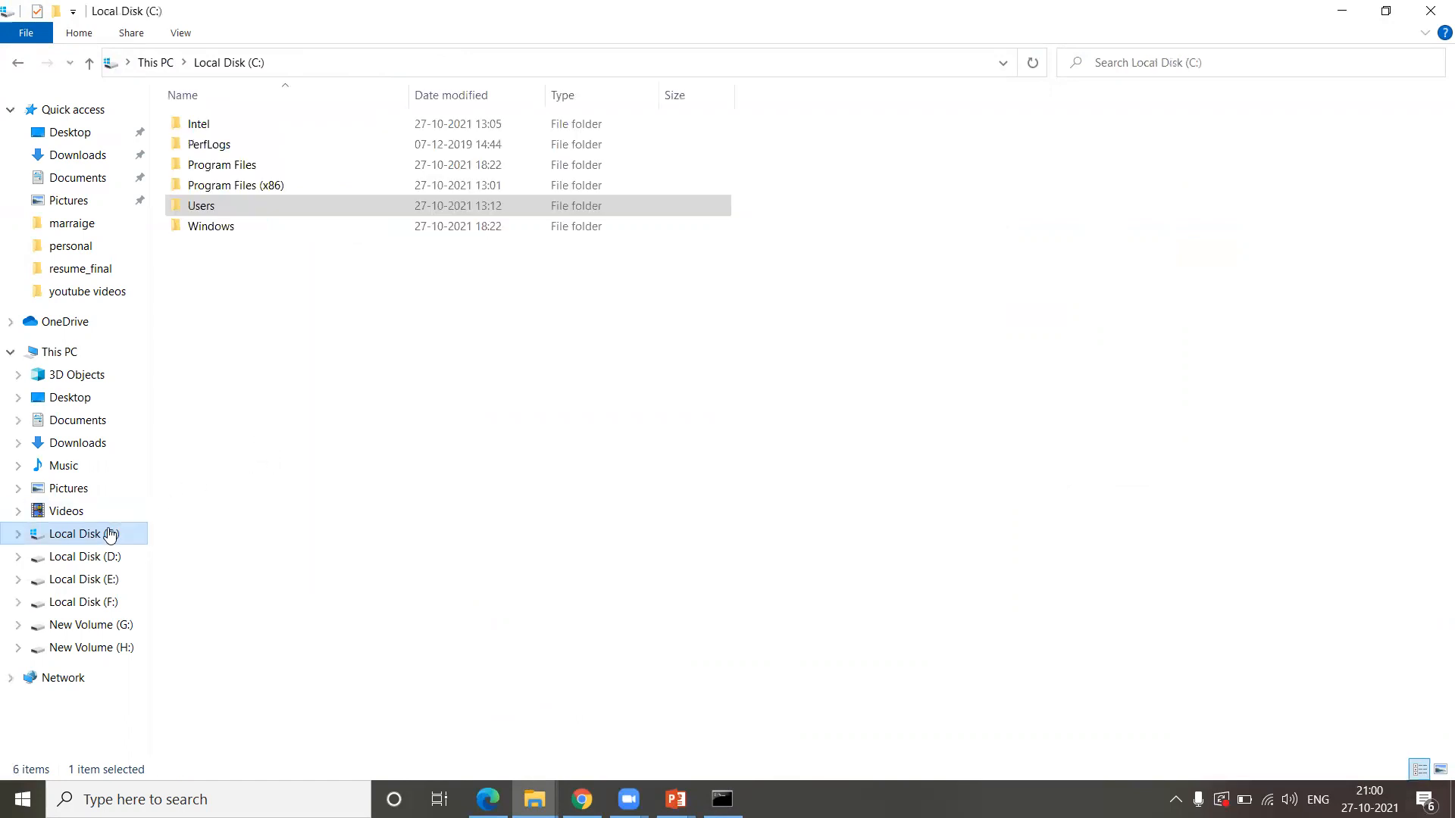
pyautogui.rightClick(358, 428)
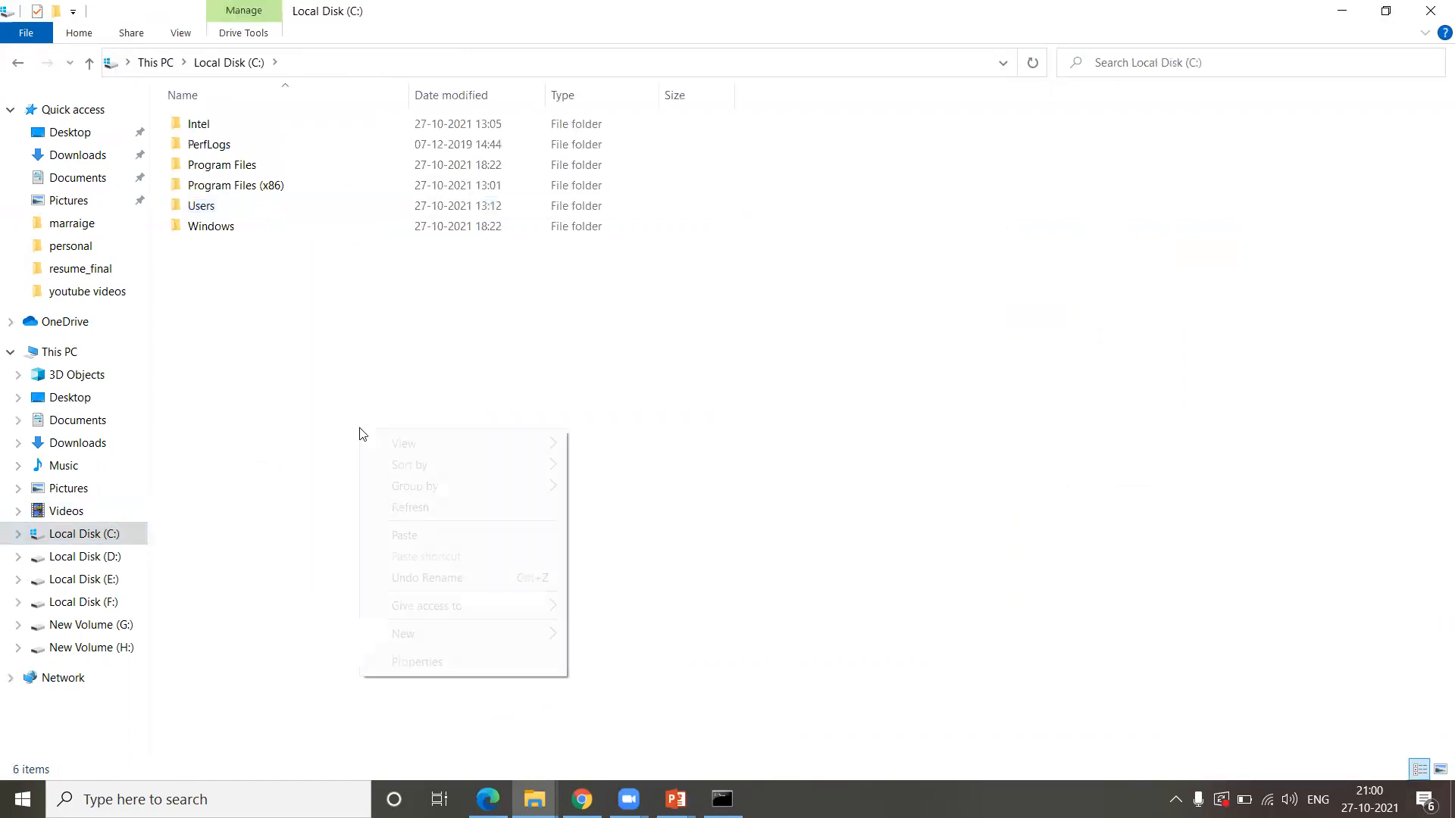
pyautogui.click(413, 540)
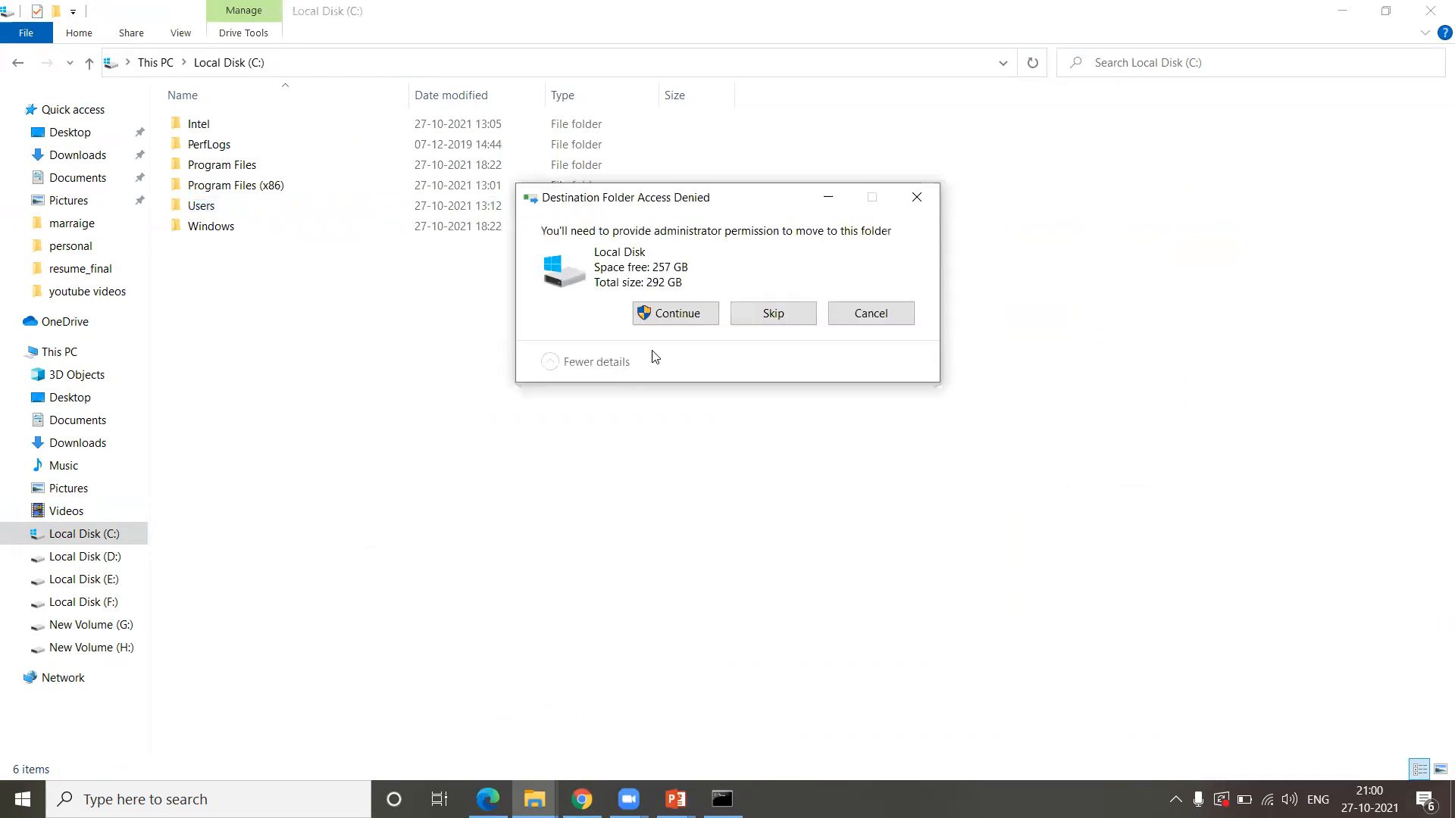
pyautogui.click(681, 317)
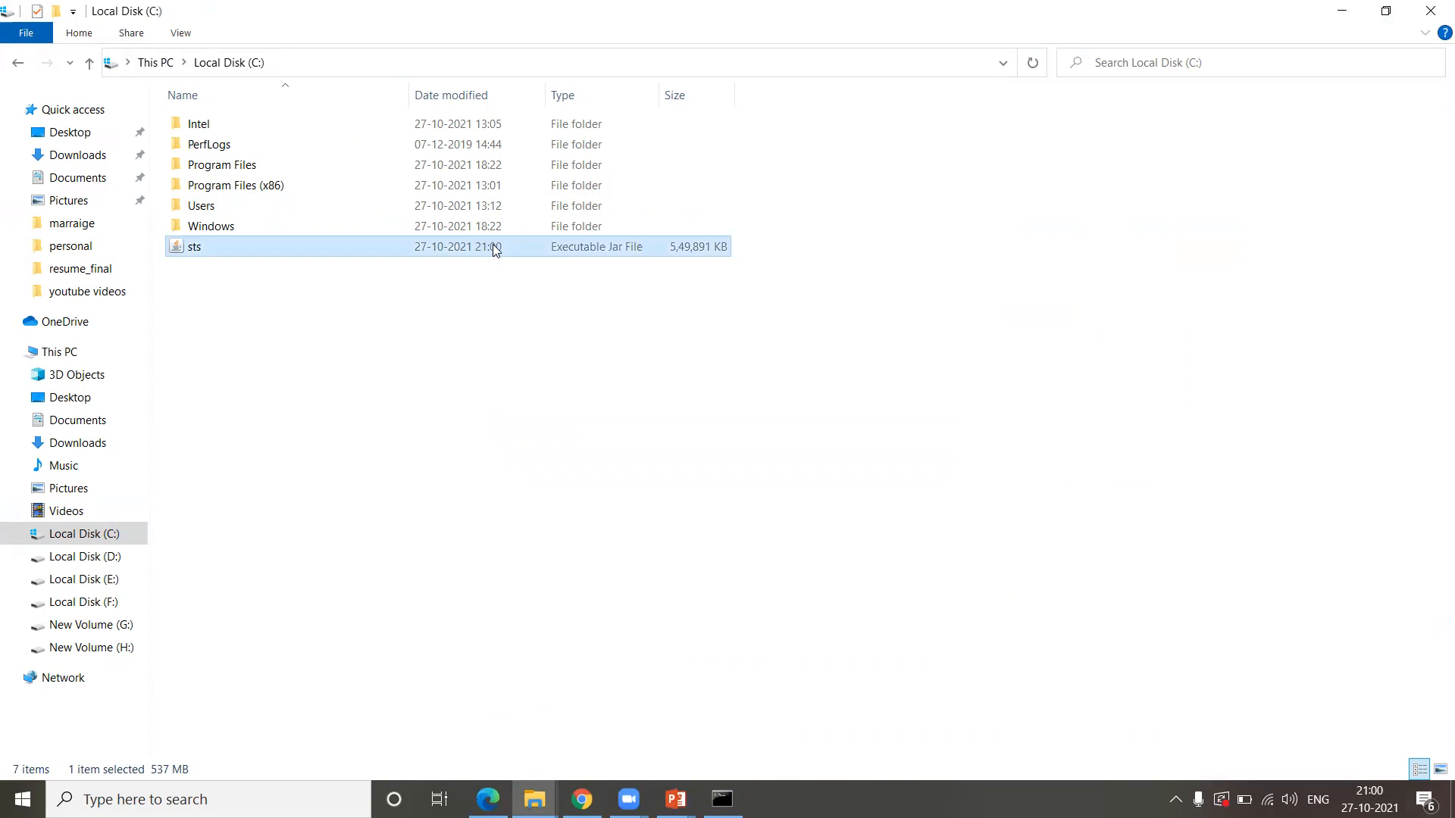
# Step: Extract the sts jar into its own sts folder on Local Disk (C:) and open that folder
pyautogui.rightClick(494, 250)
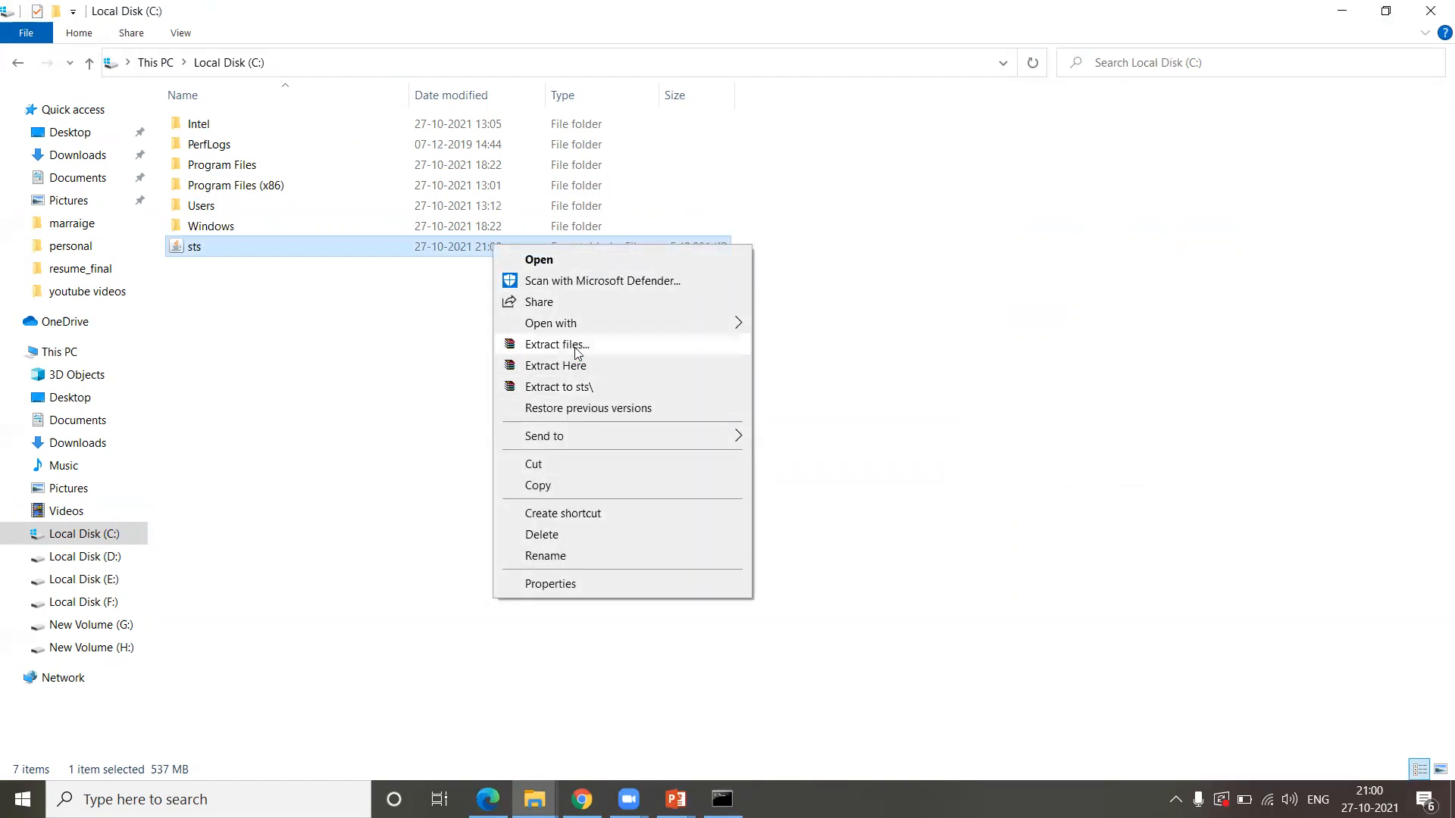
pyautogui.click(590, 393)
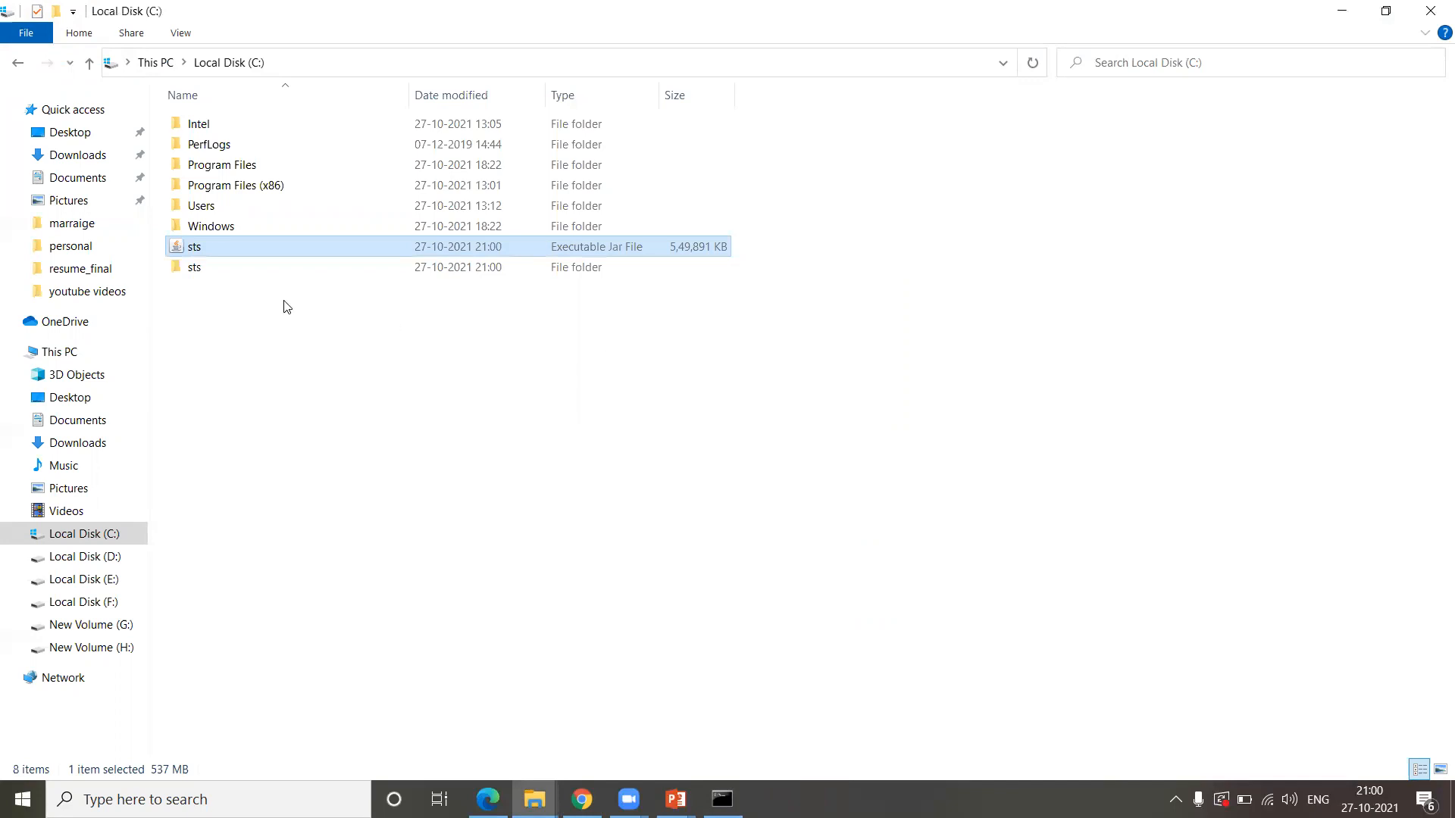
pyautogui.click(198, 272)
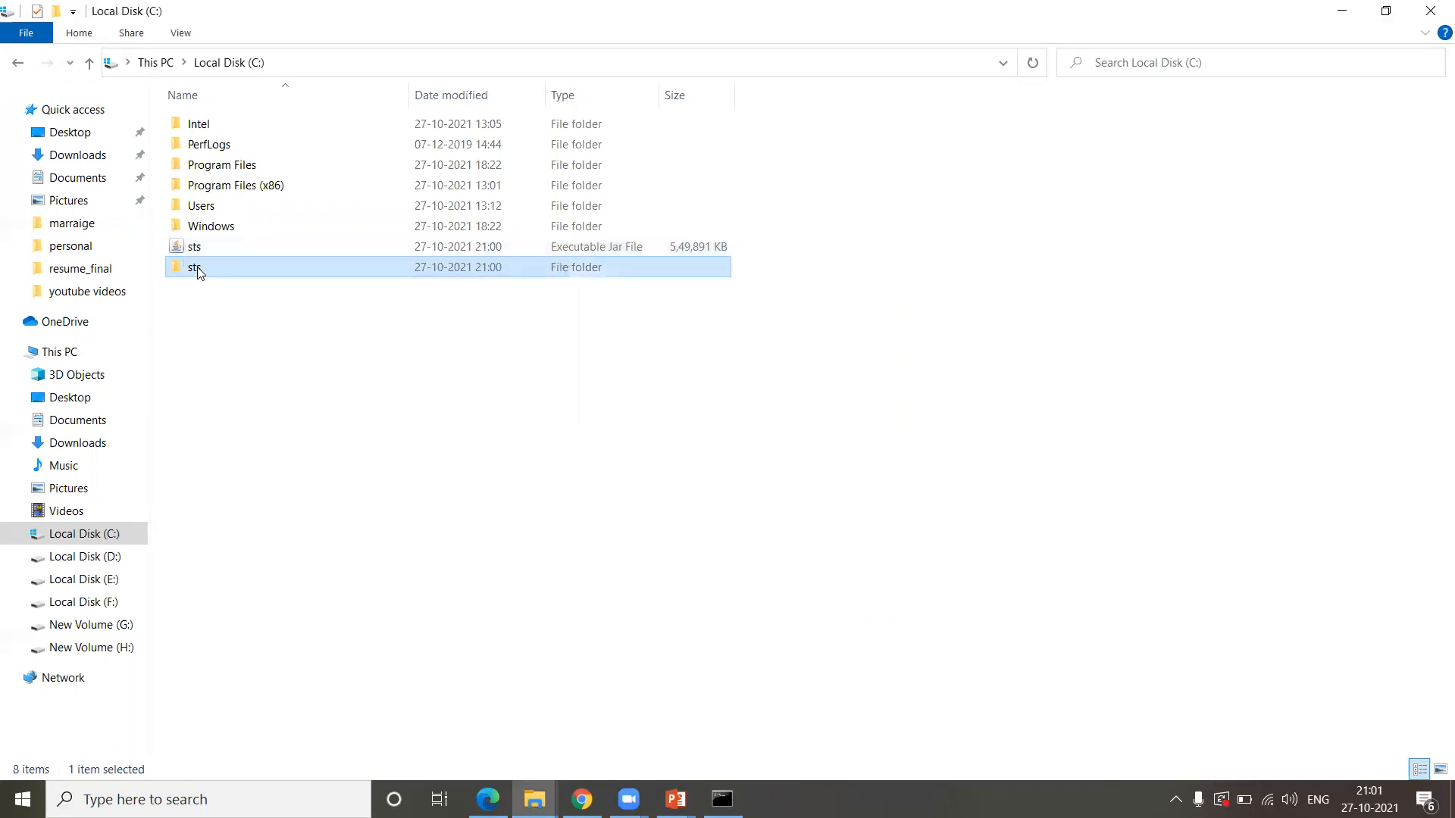
pyautogui.doubleClick(198, 273)
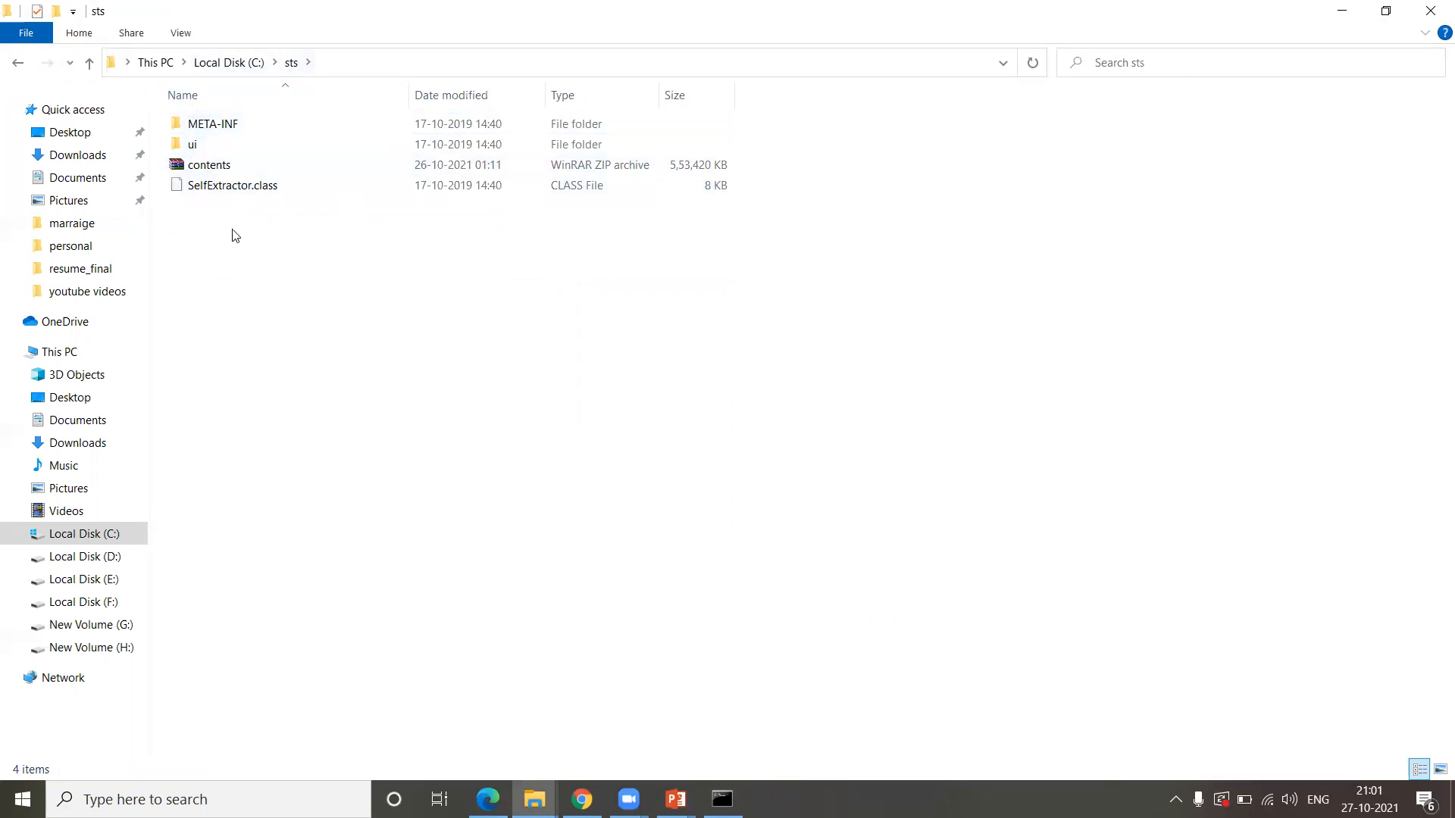
# Step: Extract the contents ZIP archive directly into the current sts folder
pyautogui.click(200, 170)
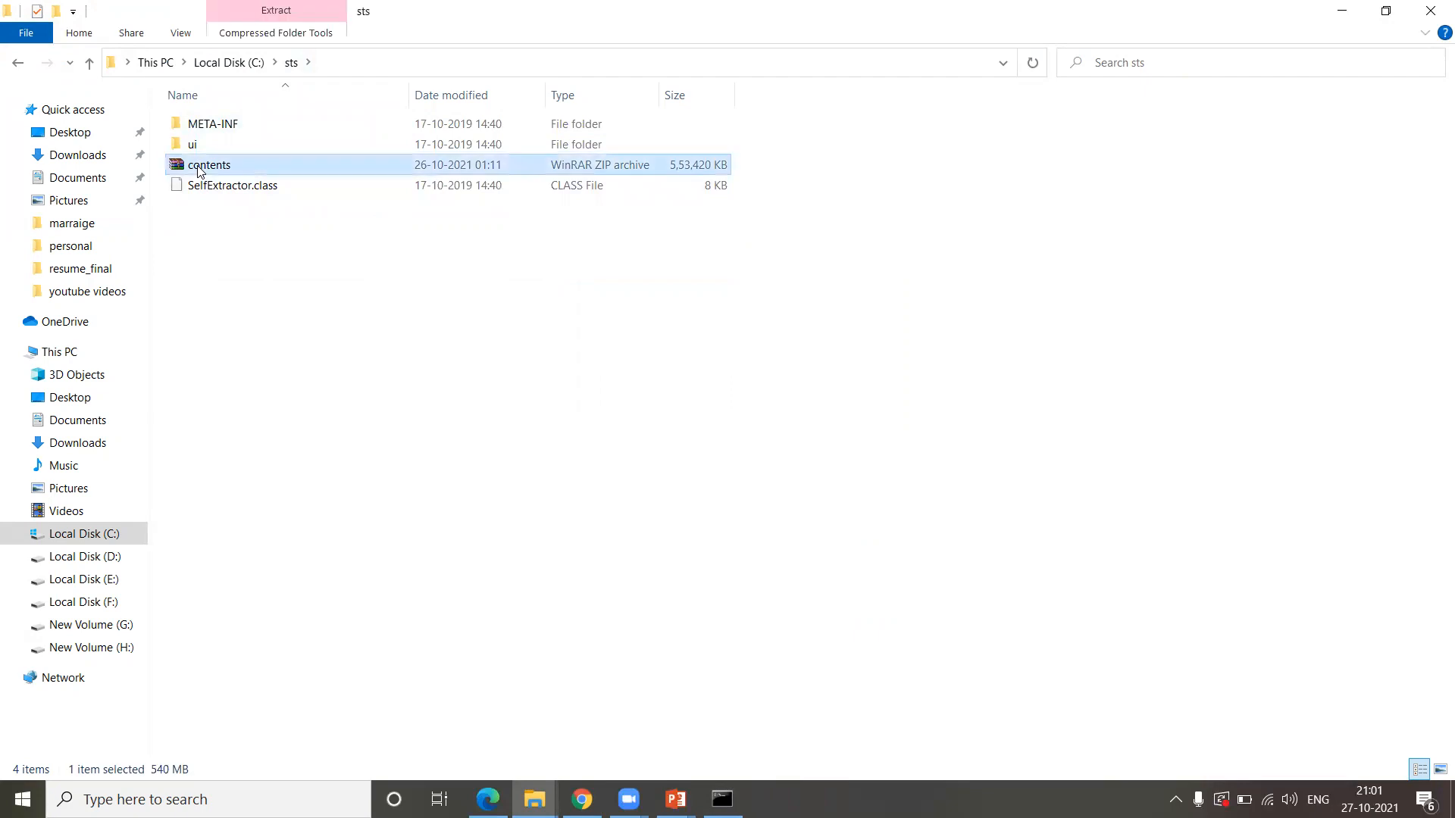
pyautogui.rightClick(200, 169)
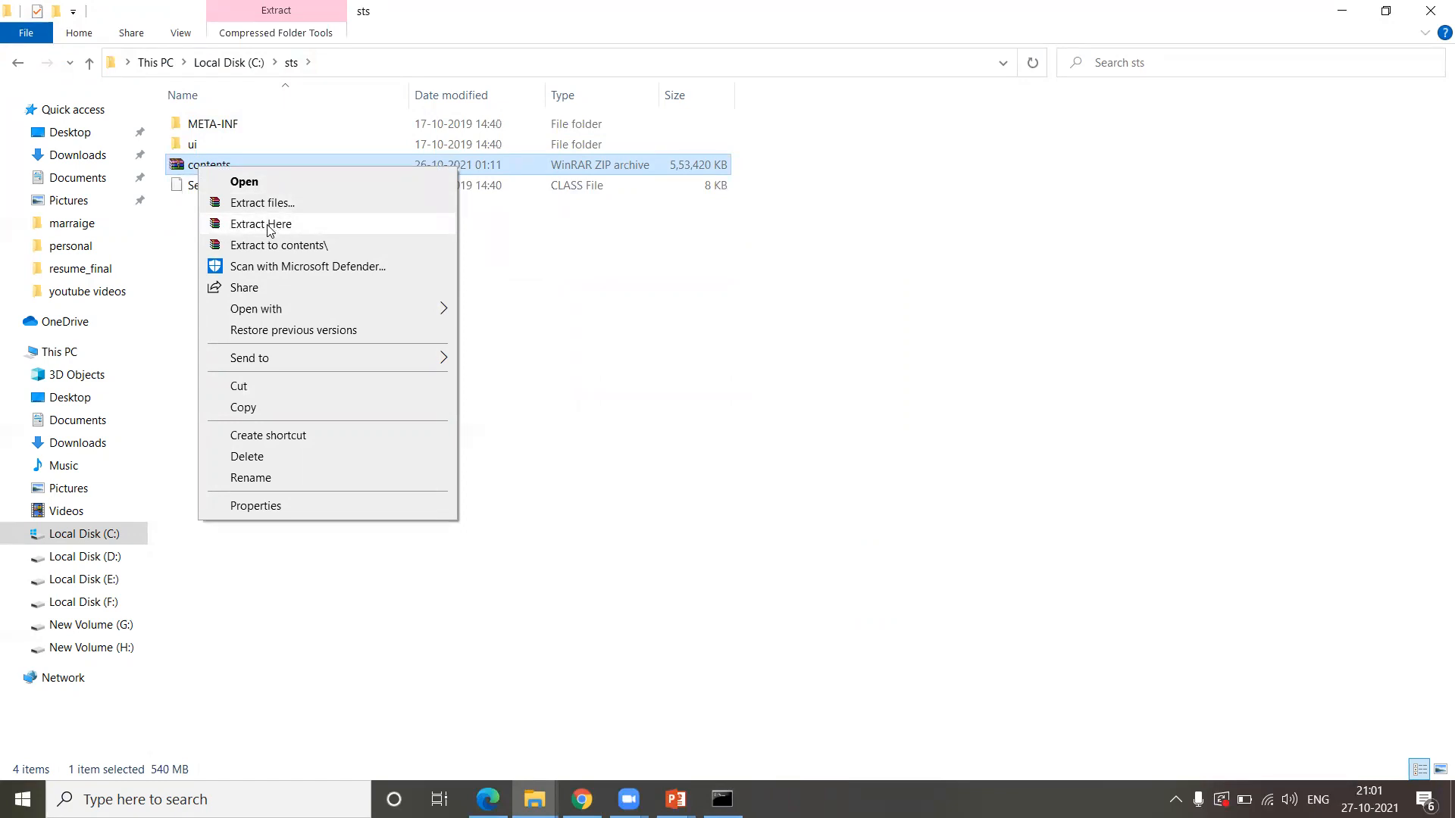
pyautogui.click(269, 225)
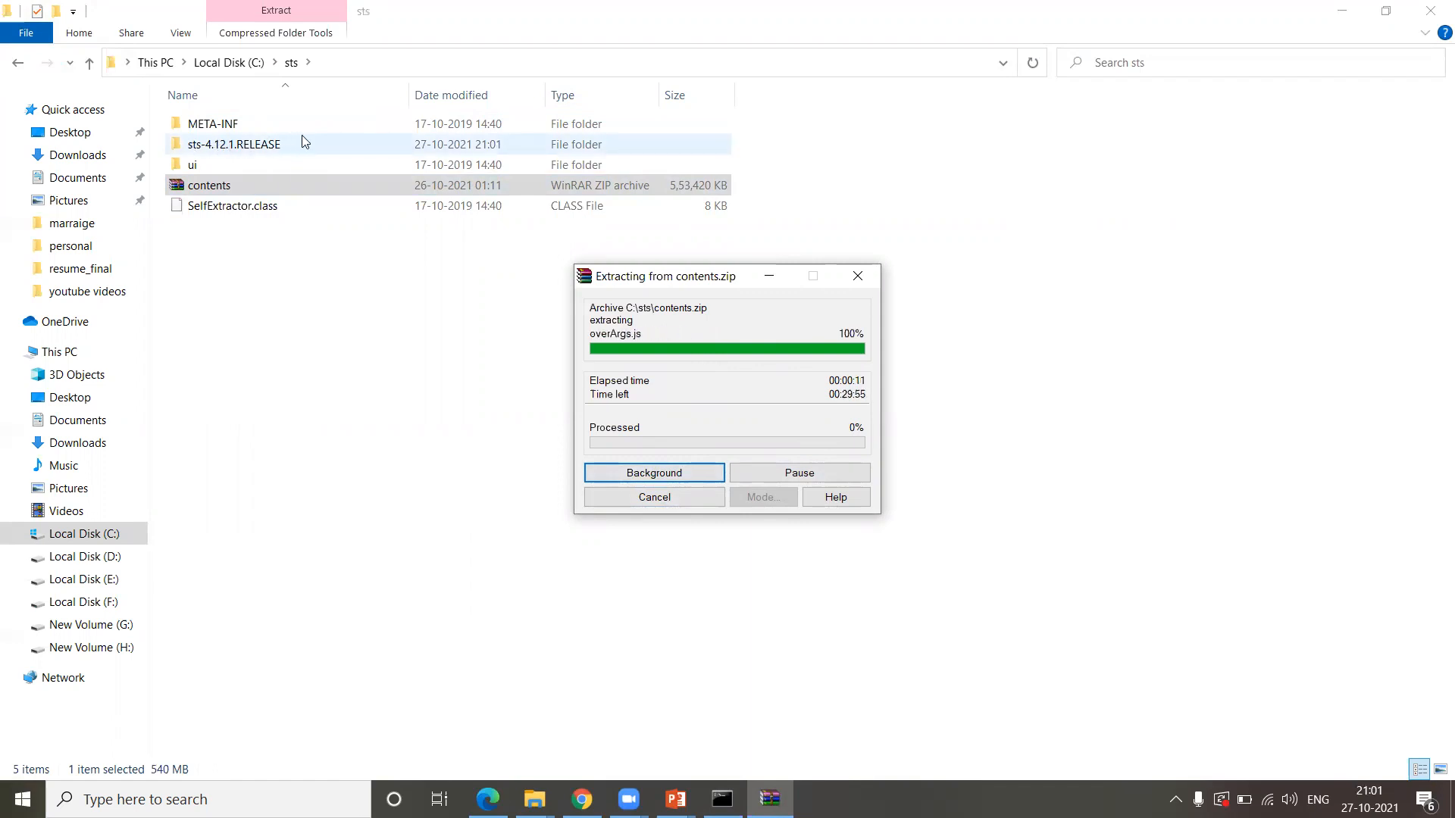
pyautogui.click(395, 78)
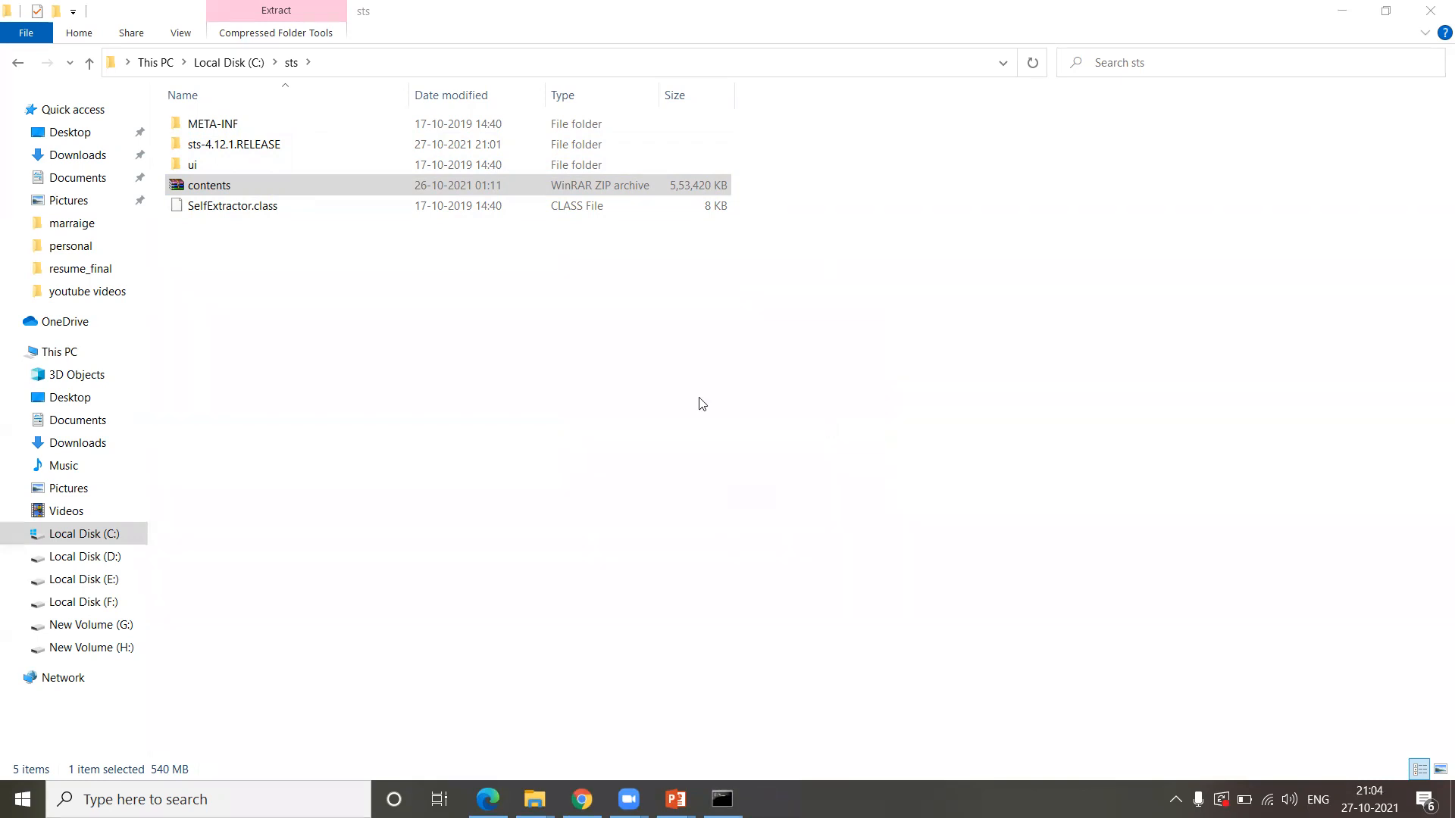
pyautogui.click(303, 269)
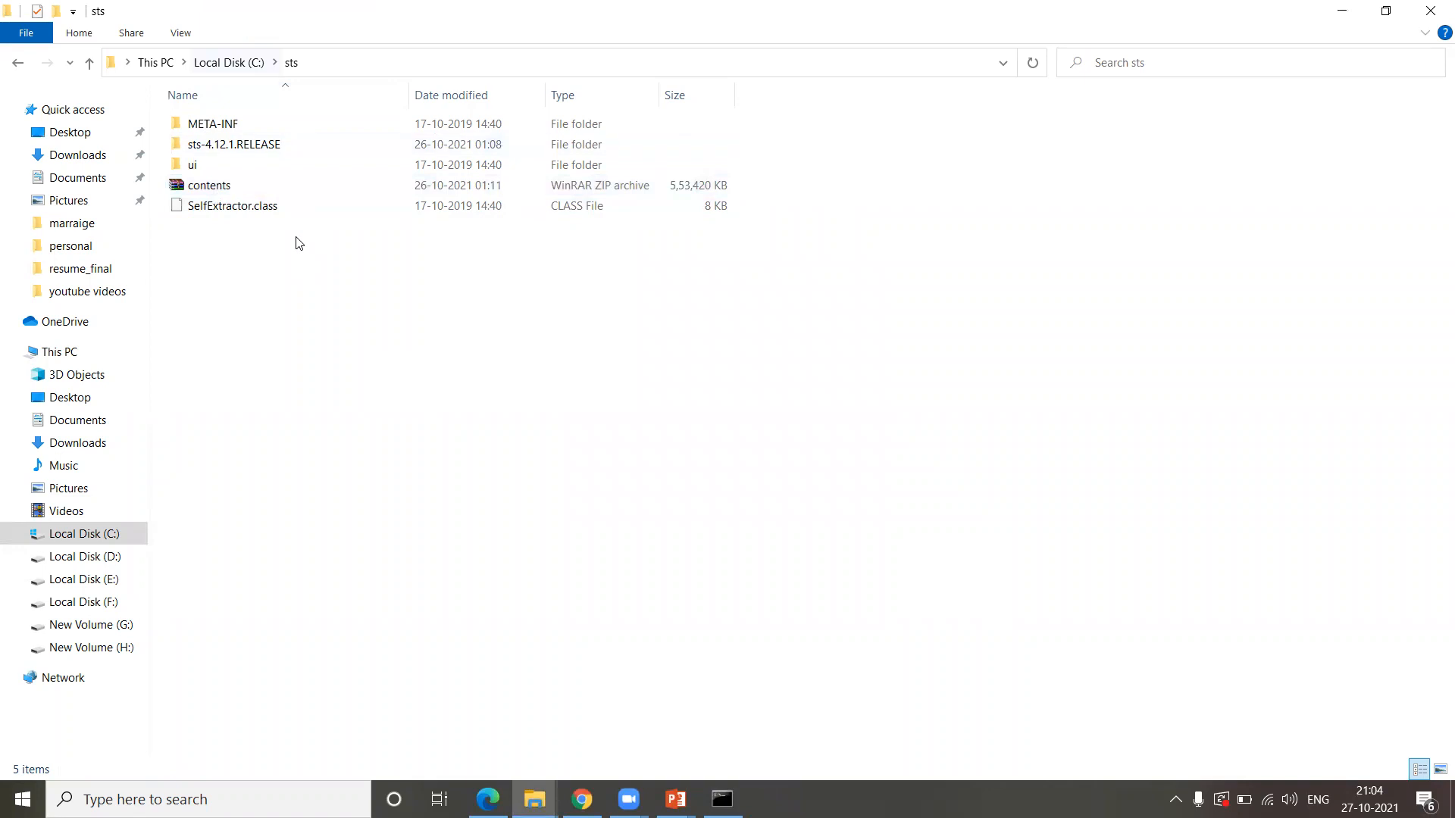
# Step: Launch the SpringToolSuite4 application from the extracted sts-4.12.1.RELEASE folder
pyautogui.doubleClick(258, 143)
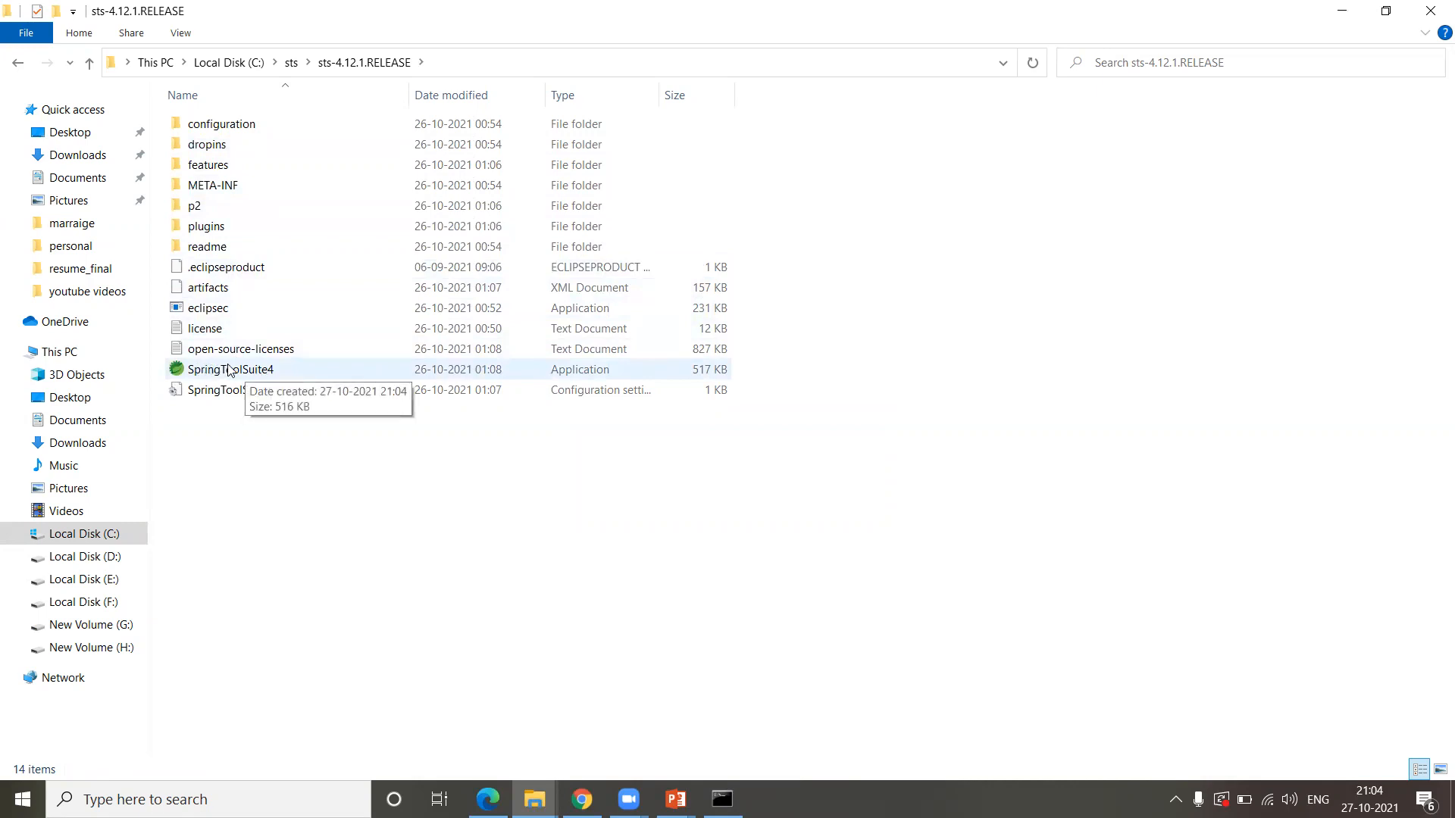
pyautogui.click(265, 371)
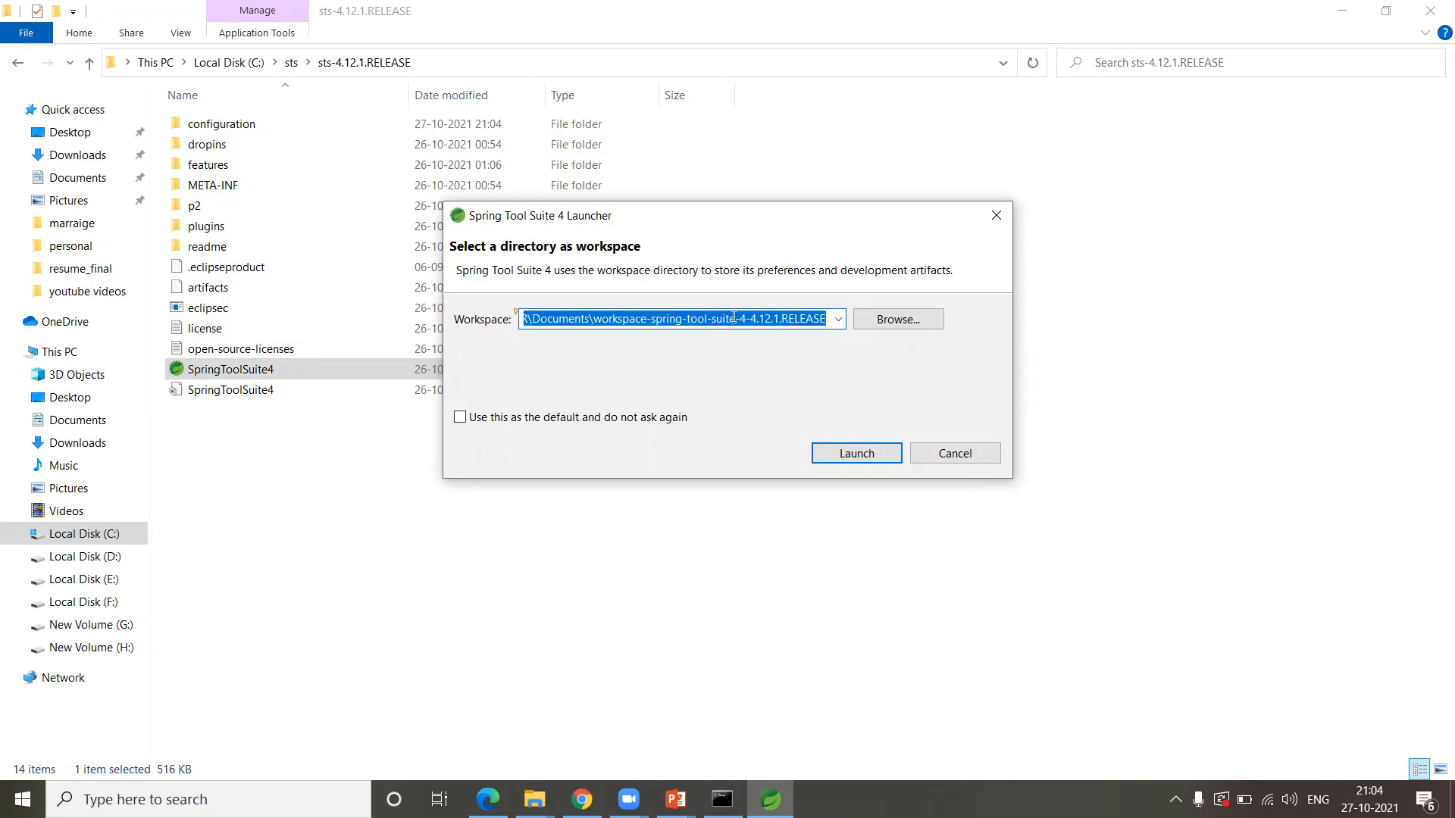
# Step: Browse to New Volume (G:) and select it as the location for the workspace directory
pyautogui.click(902, 318)
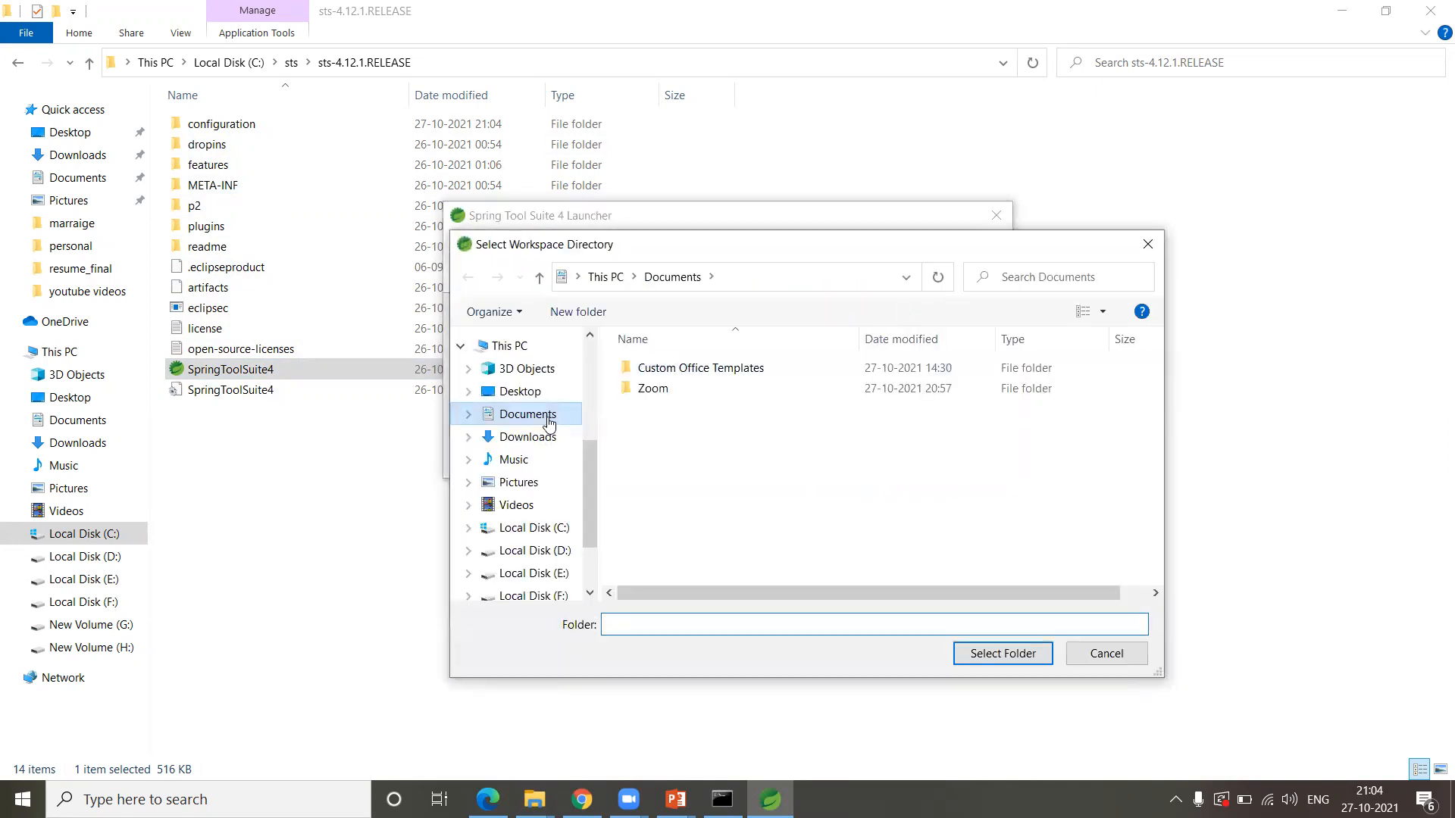
pyautogui.click(583, 388)
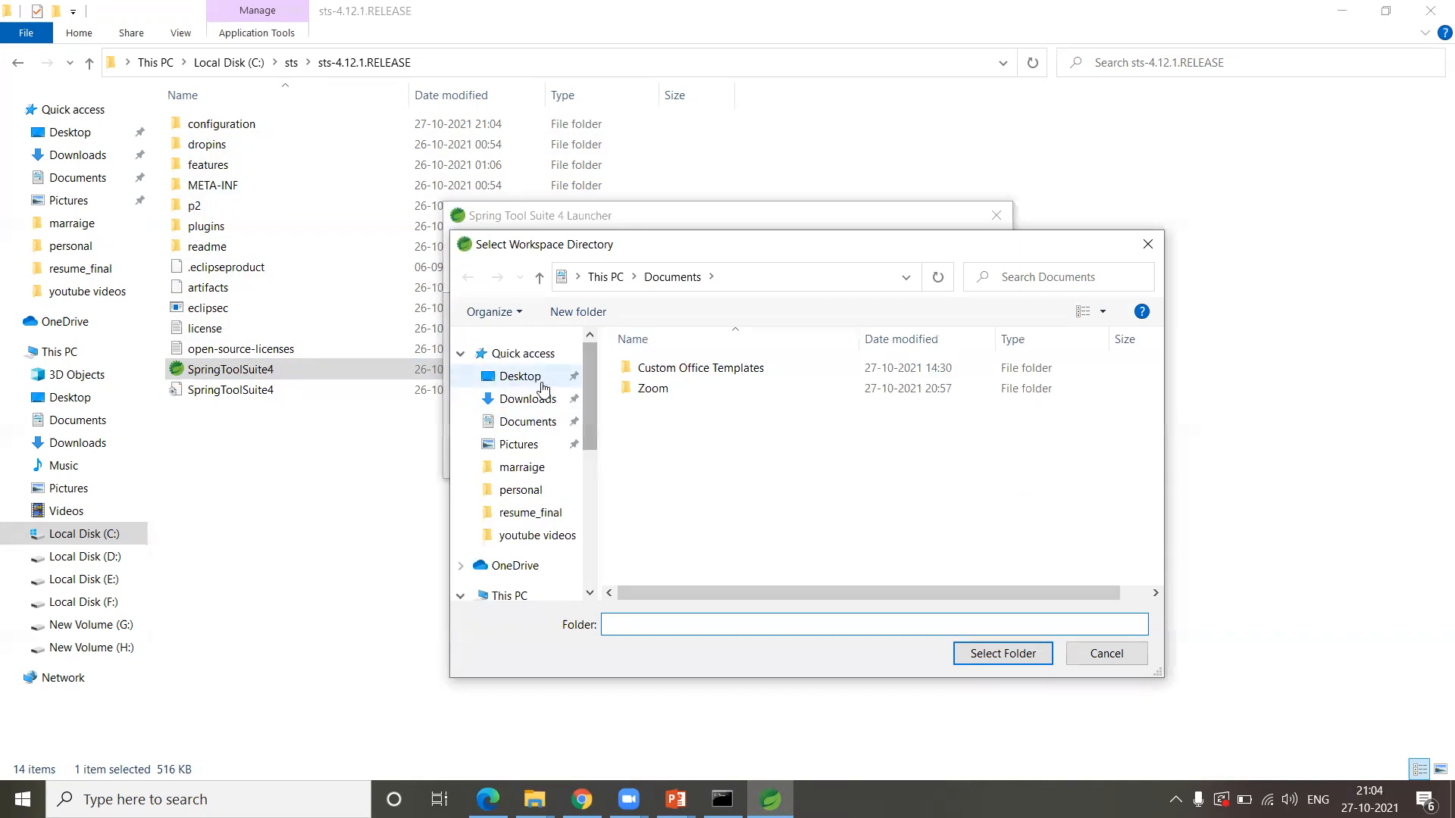
pyautogui.click(591, 508)
pyautogui.click(592, 578)
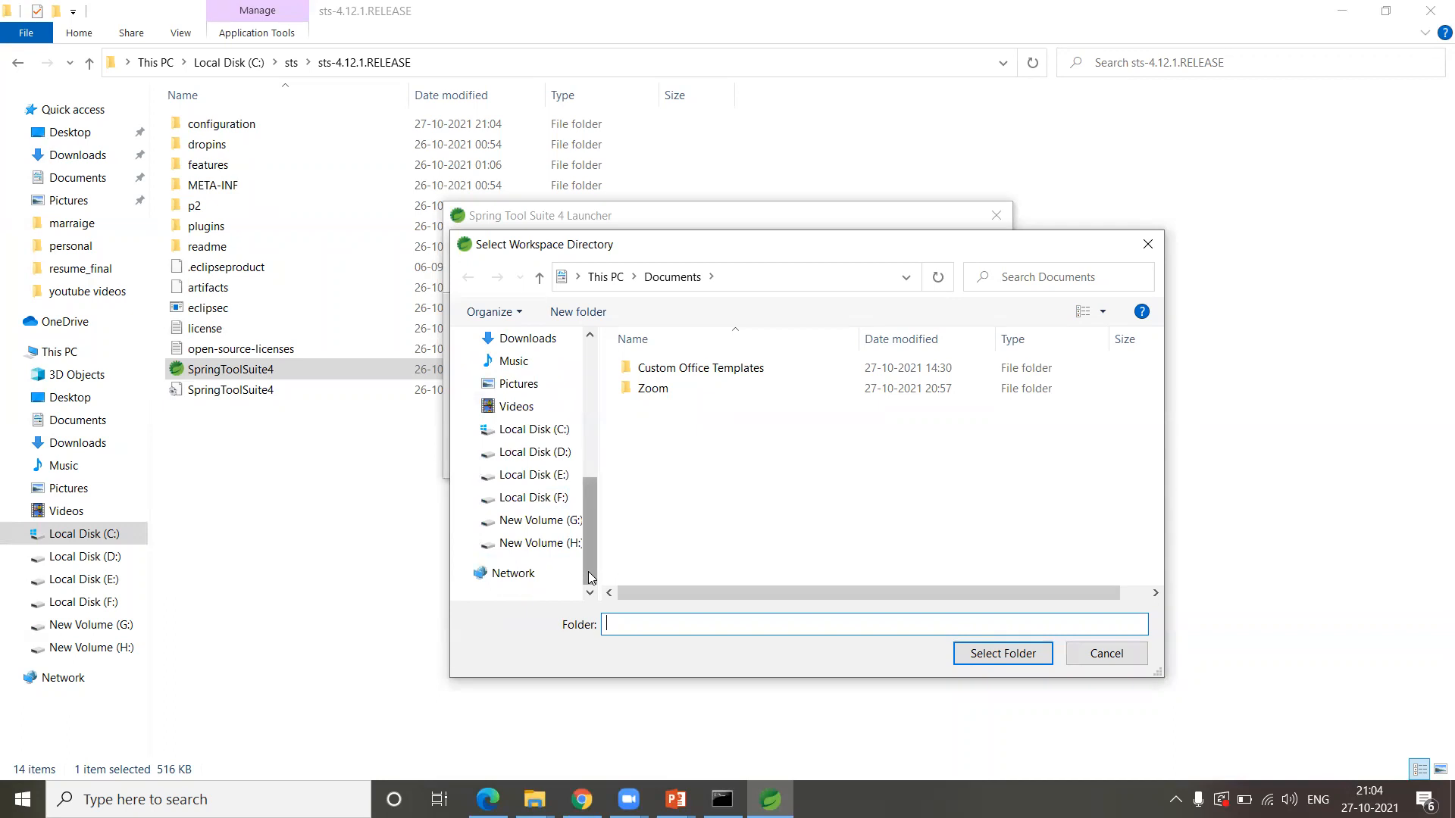
pyautogui.click(544, 520)
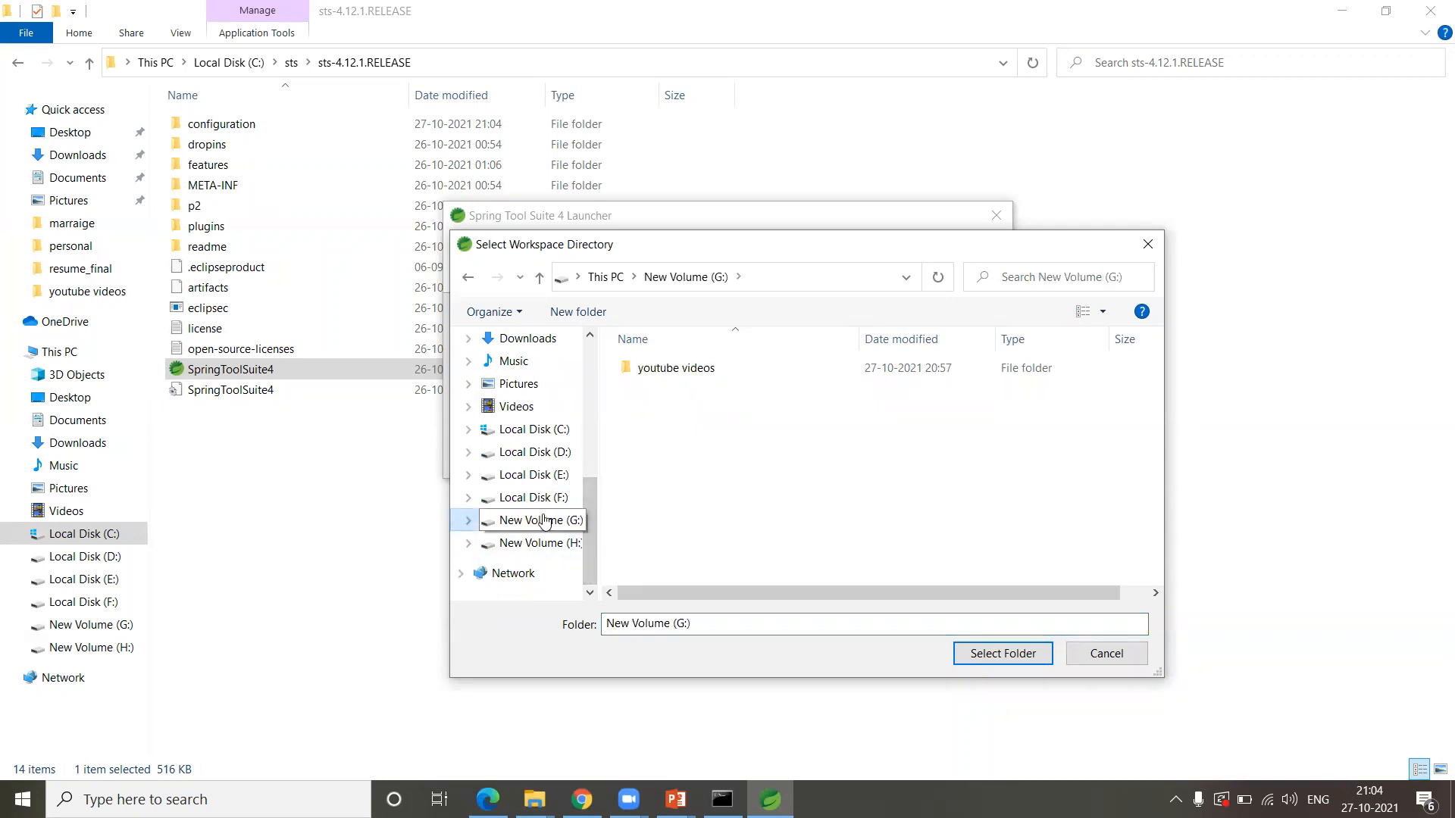
pyautogui.click(970, 665)
# Step: Complete the workspace path as G:\test_workspace and launch Spring Tool Suite 4 with that workspace in a maximized window
pyautogui.click(561, 317)
pyautogui.click(570, 318)
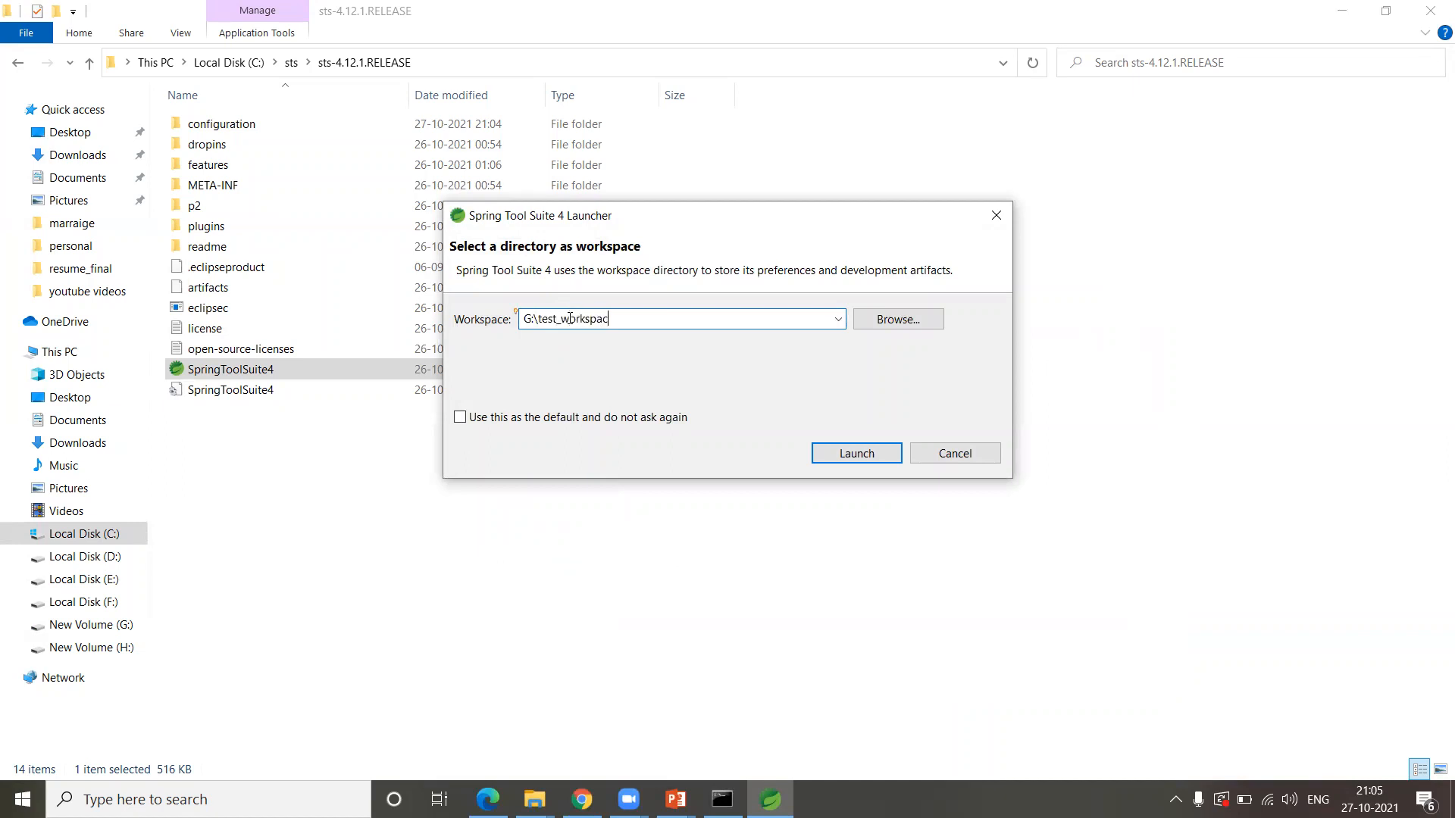
pyautogui.click(890, 453)
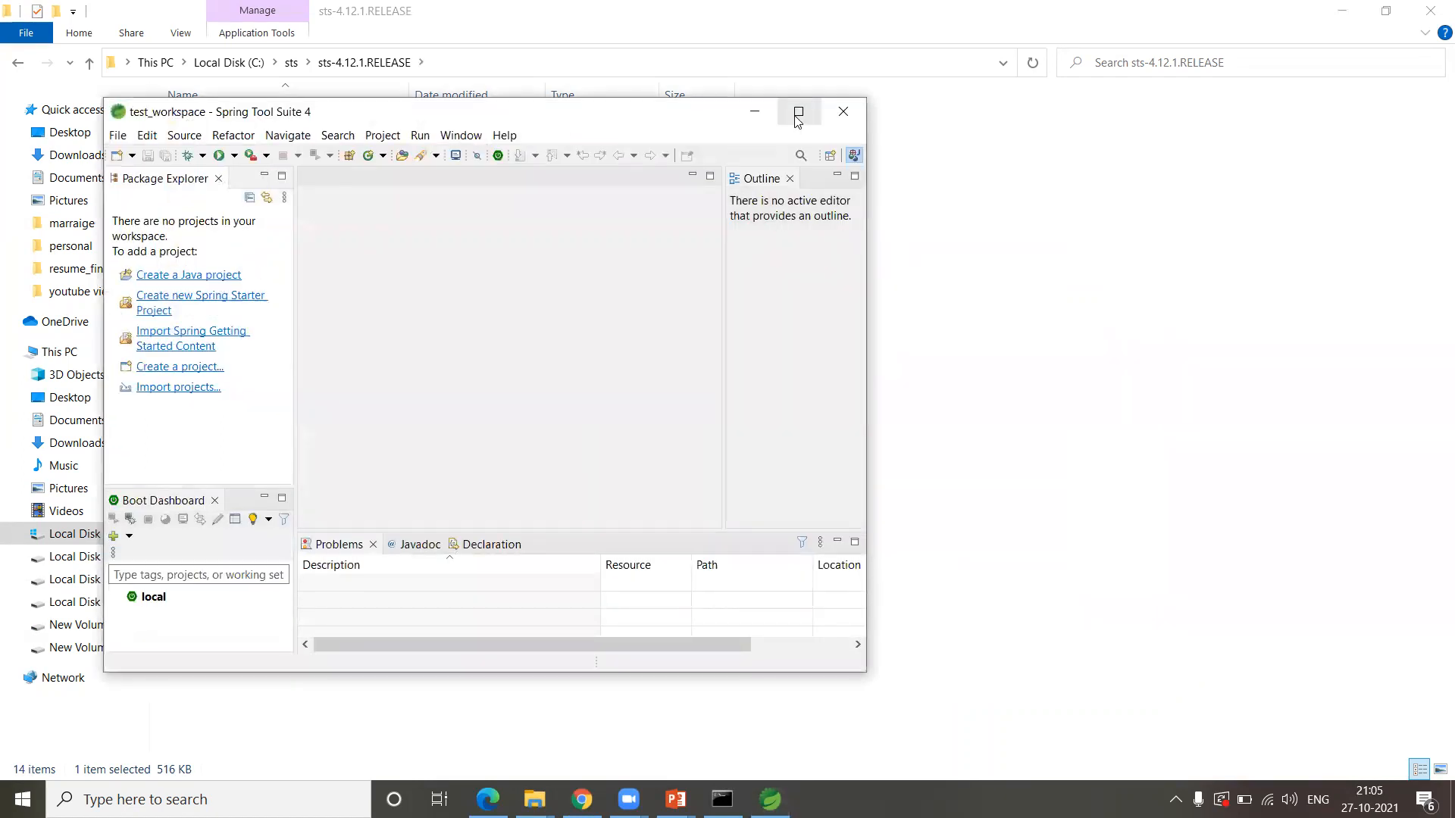
pyautogui.click(798, 113)
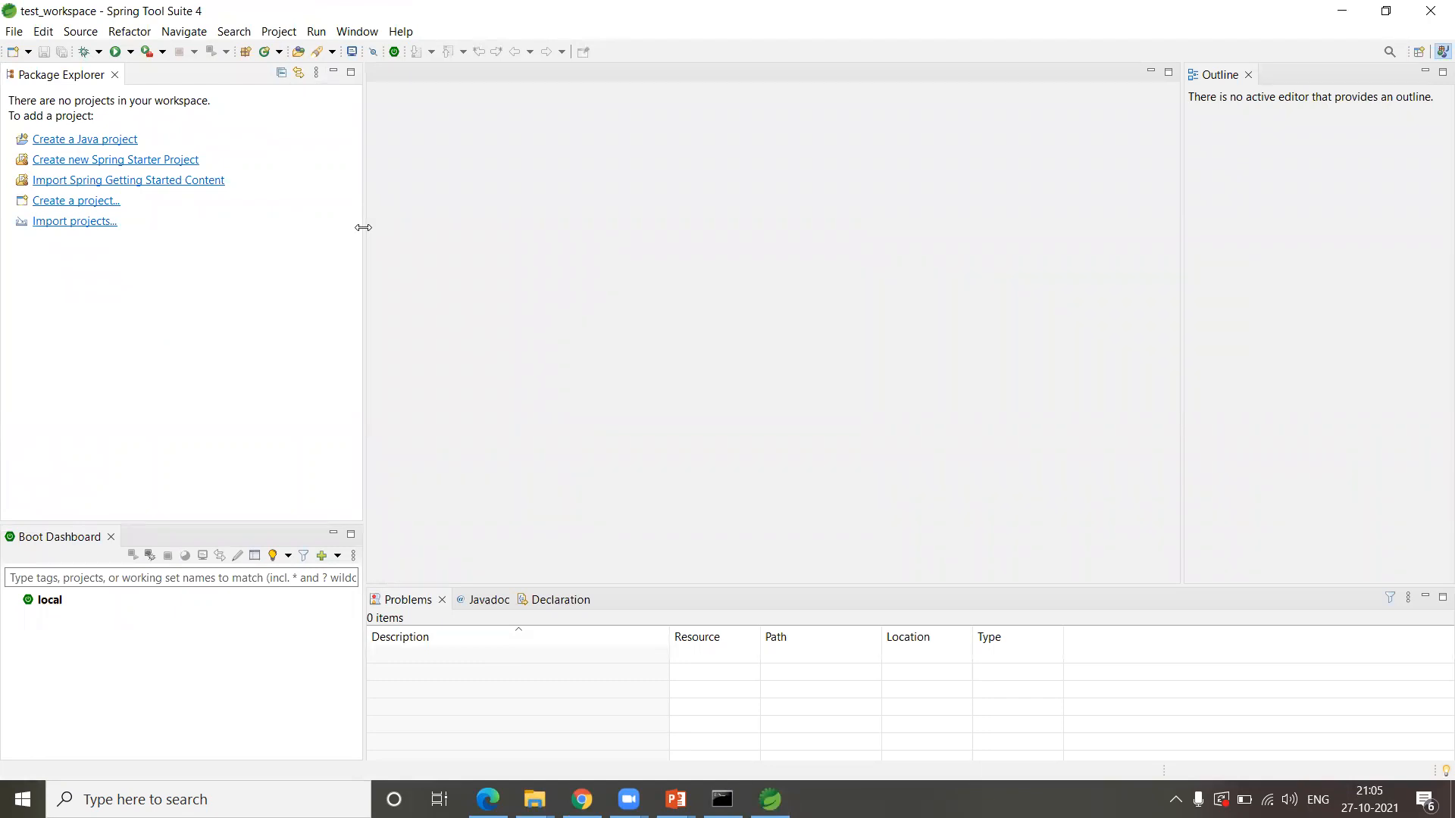
# Step: Create a Java project named test with the JavaSE-1.8 execution environment, keeping the default location and build settings
pyautogui.click(16, 32)
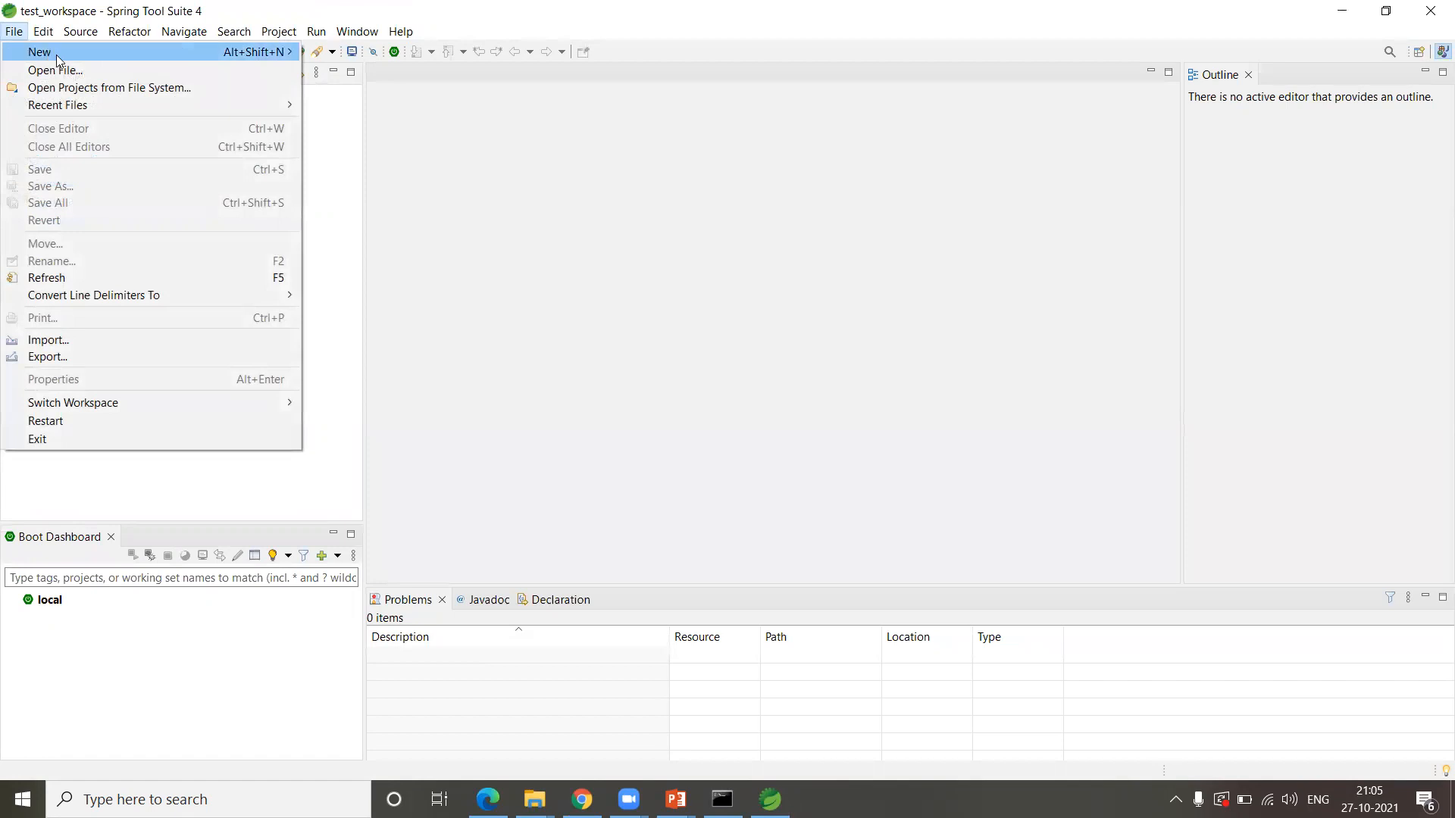
pyautogui.moveTo(219, 54)
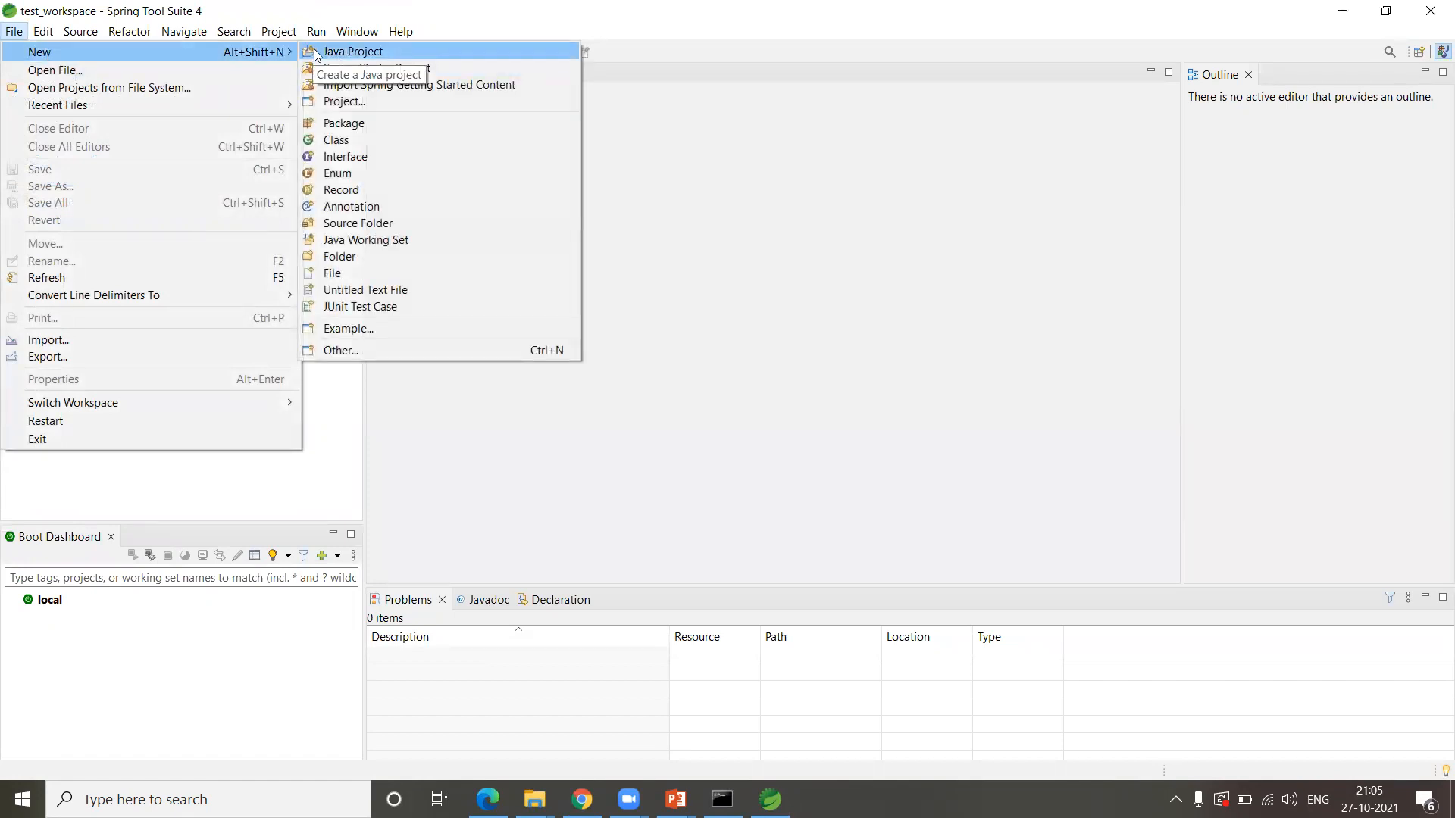
pyautogui.click(352, 53)
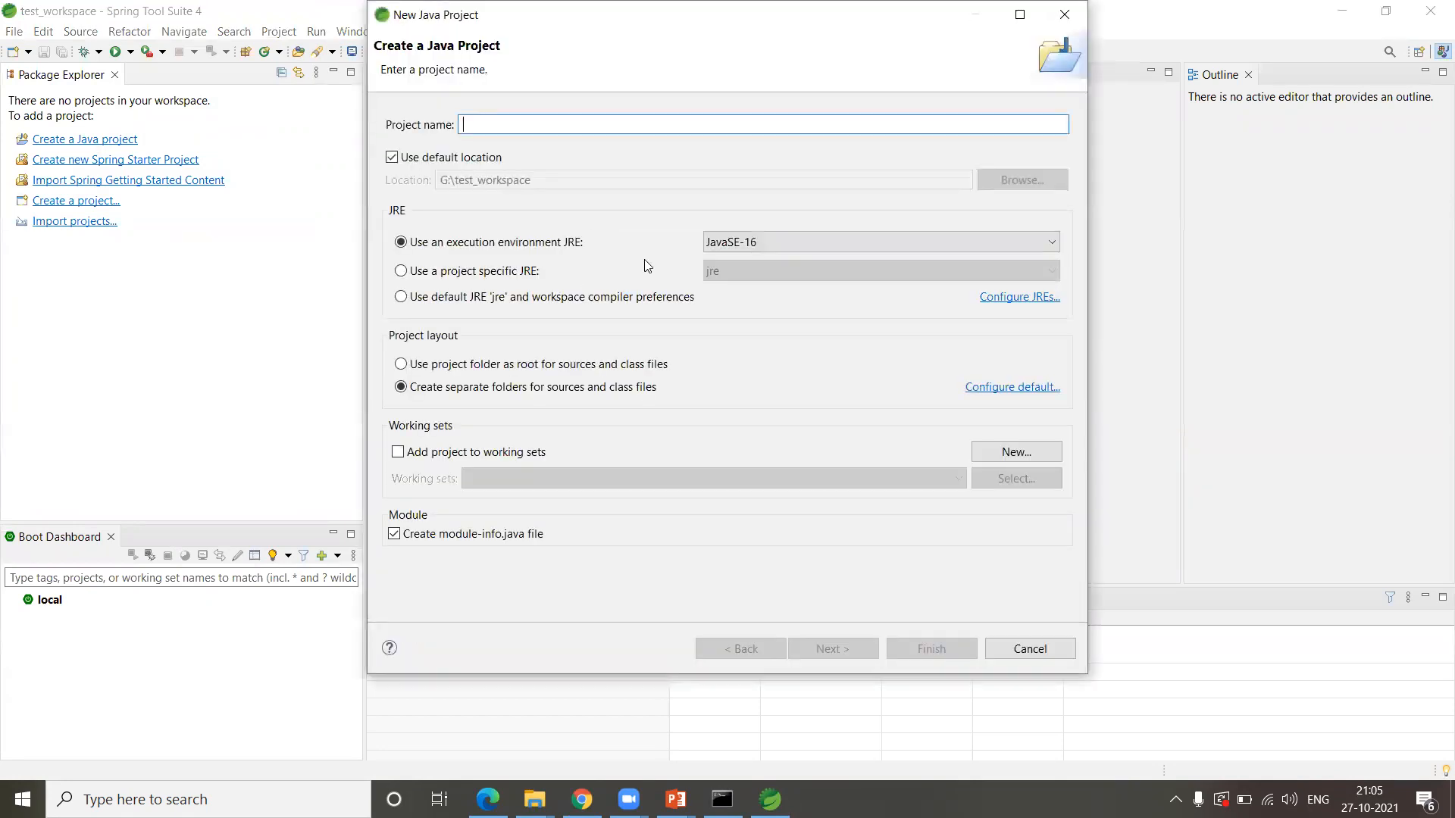
pyautogui.click(729, 245)
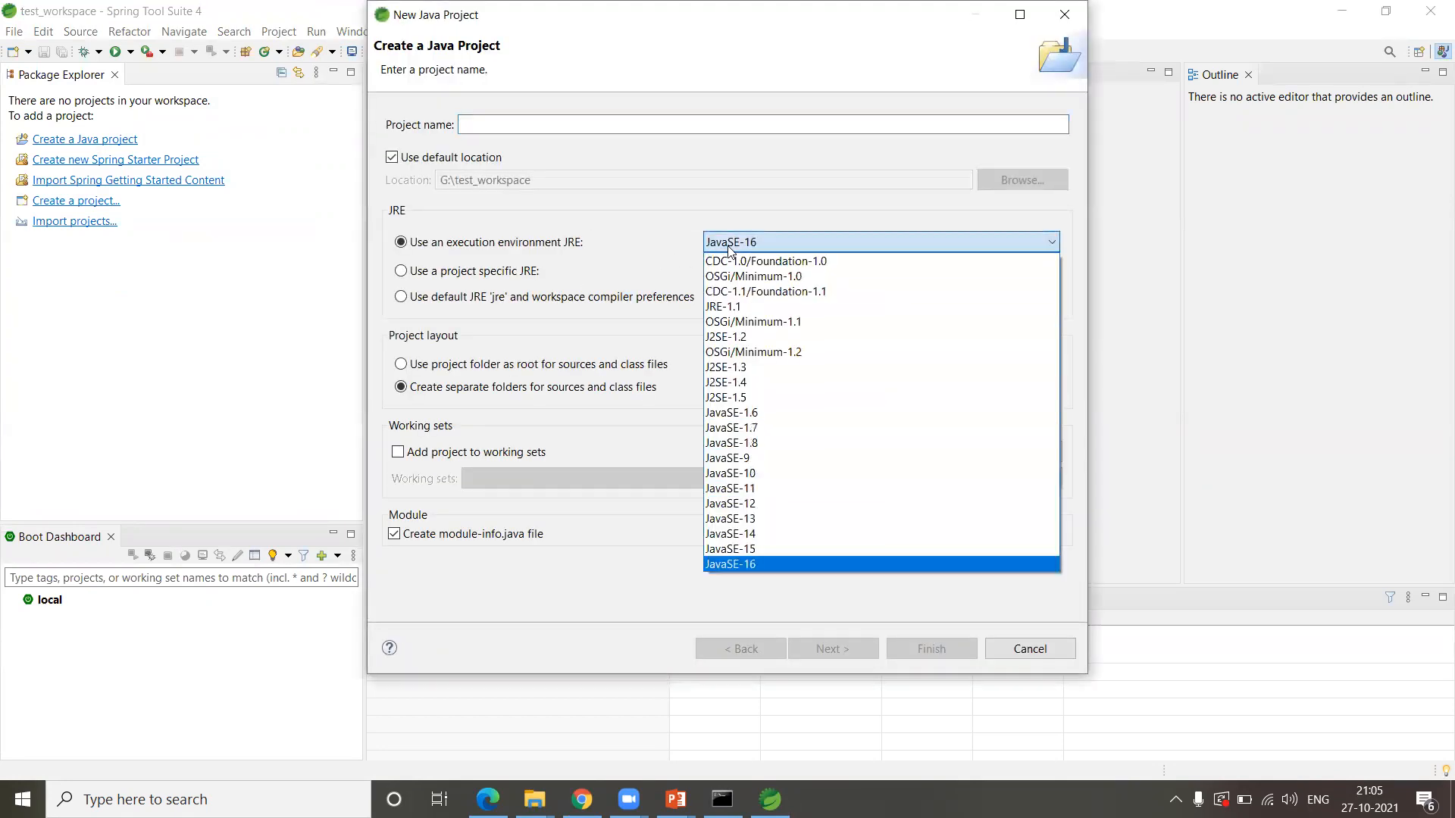
pyautogui.click(750, 443)
pyautogui.click(538, 132)
pyautogui.write('tes')
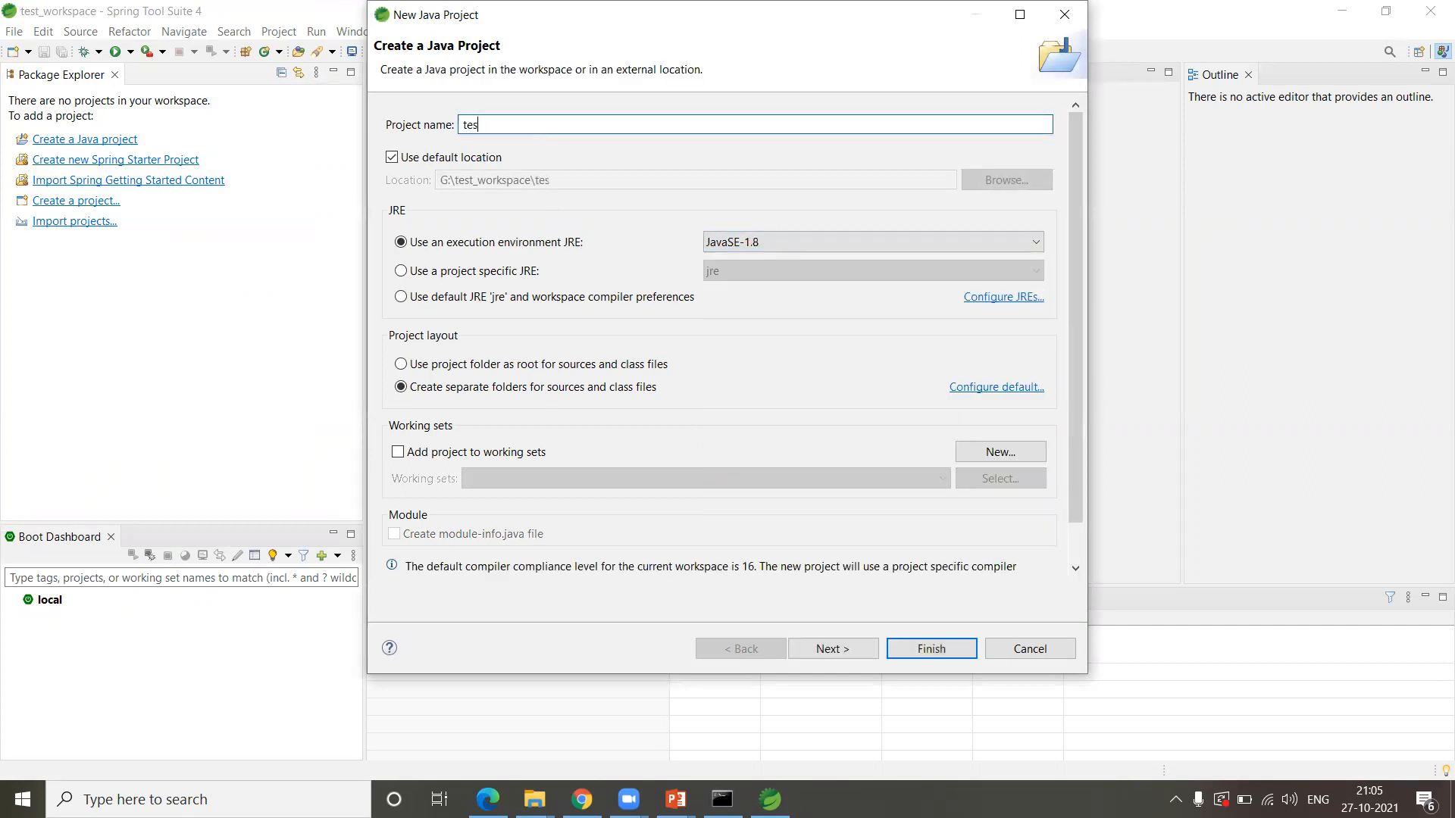
pyautogui.click(822, 638)
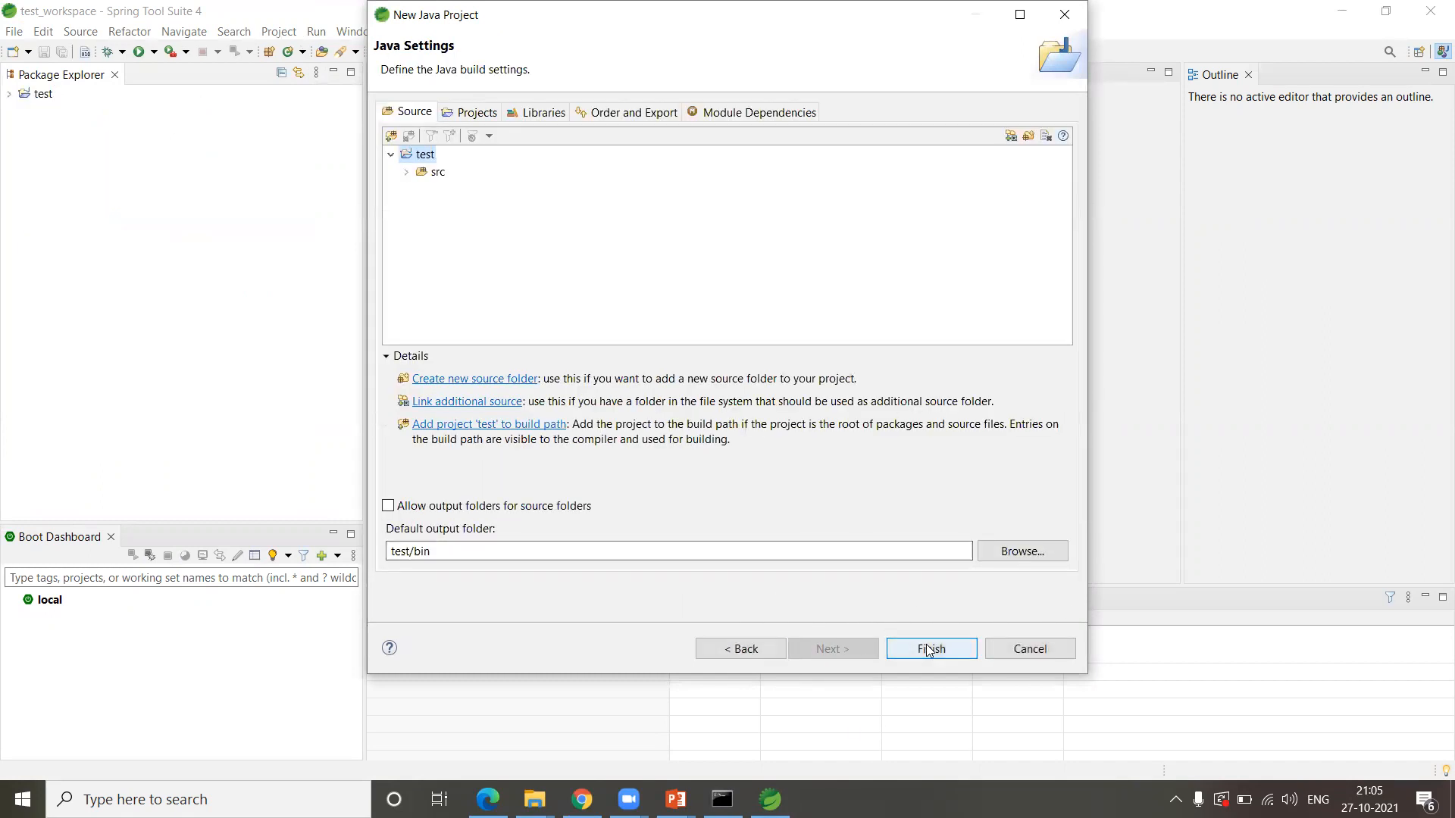
pyautogui.click(929, 650)
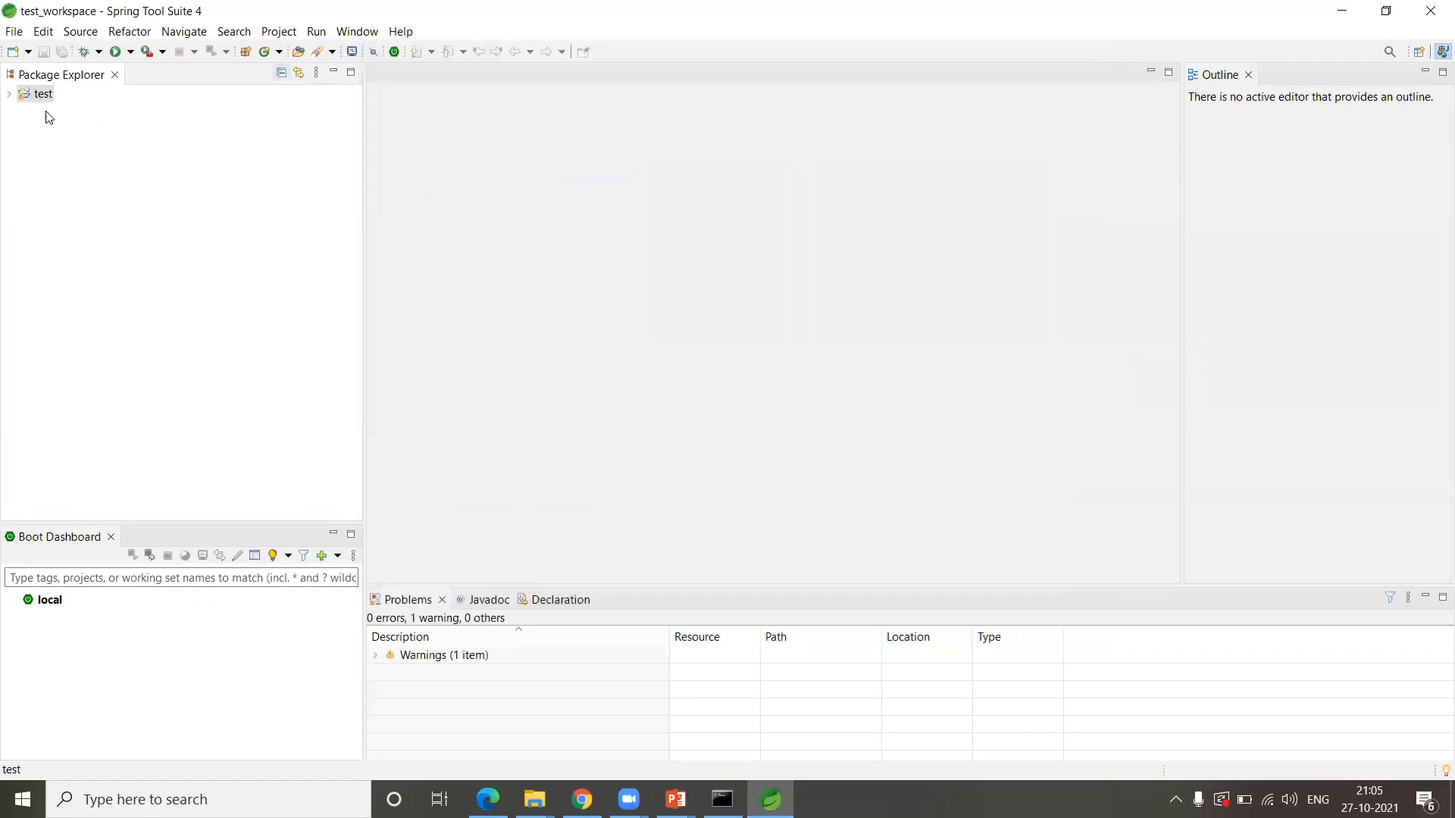
pyautogui.doubleClick(39, 96)
pyautogui.doubleClick(39, 95)
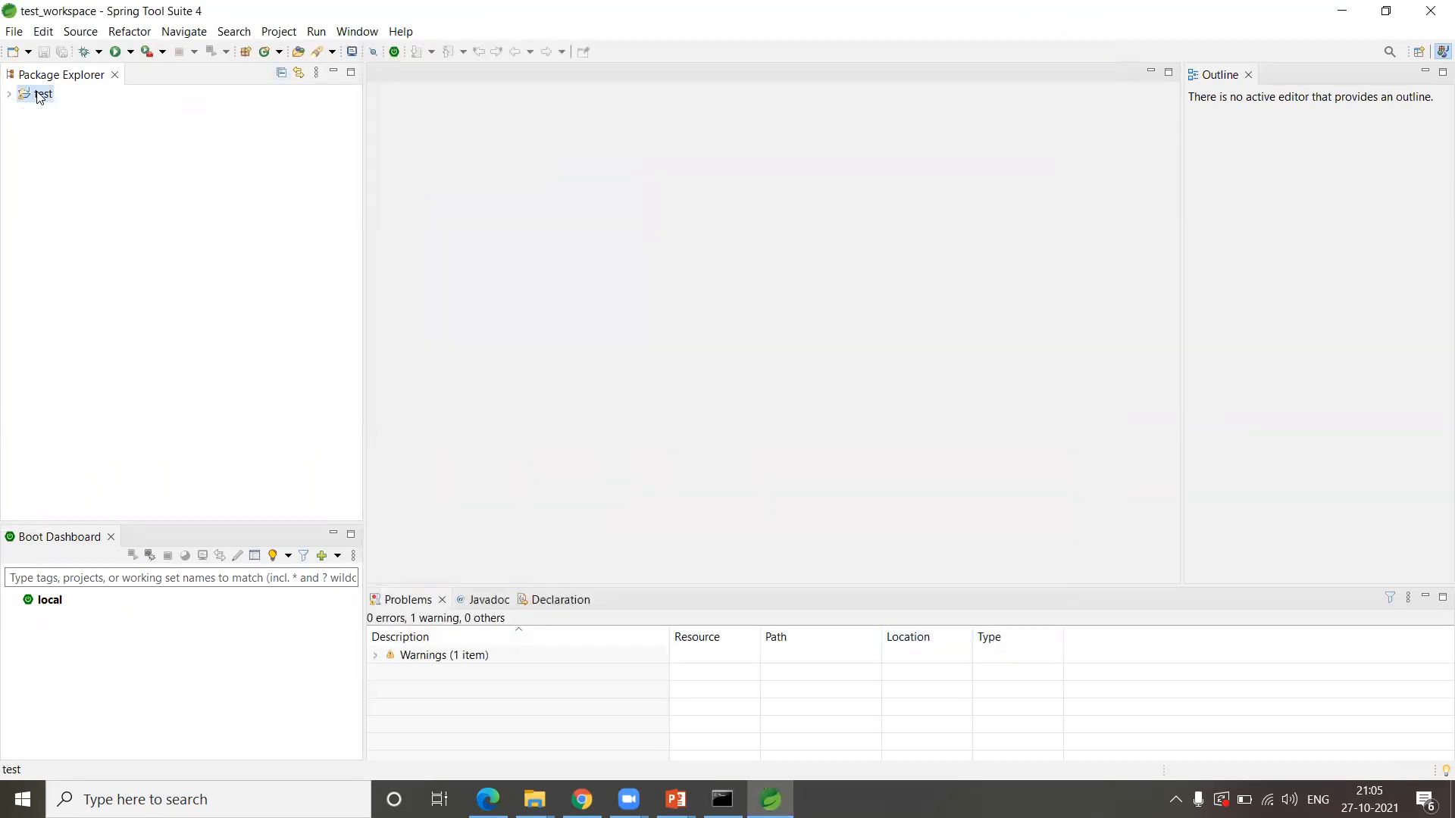
# Step: Start a new Spring Starter Project named demo with Java version 8 and continue to its dependencies
pyautogui.click(15, 32)
pyautogui.moveTo(113, 54)
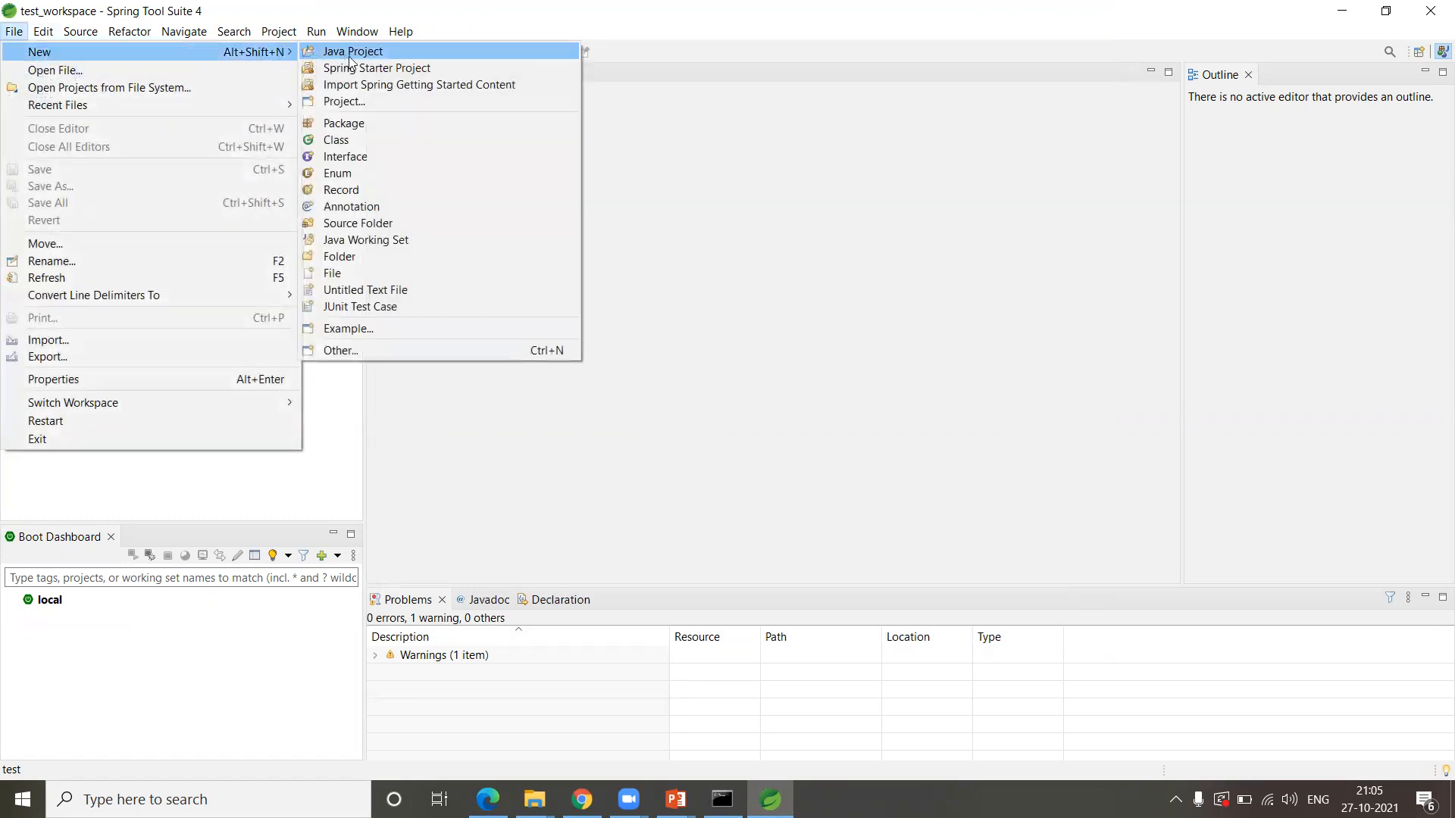
pyautogui.click(374, 68)
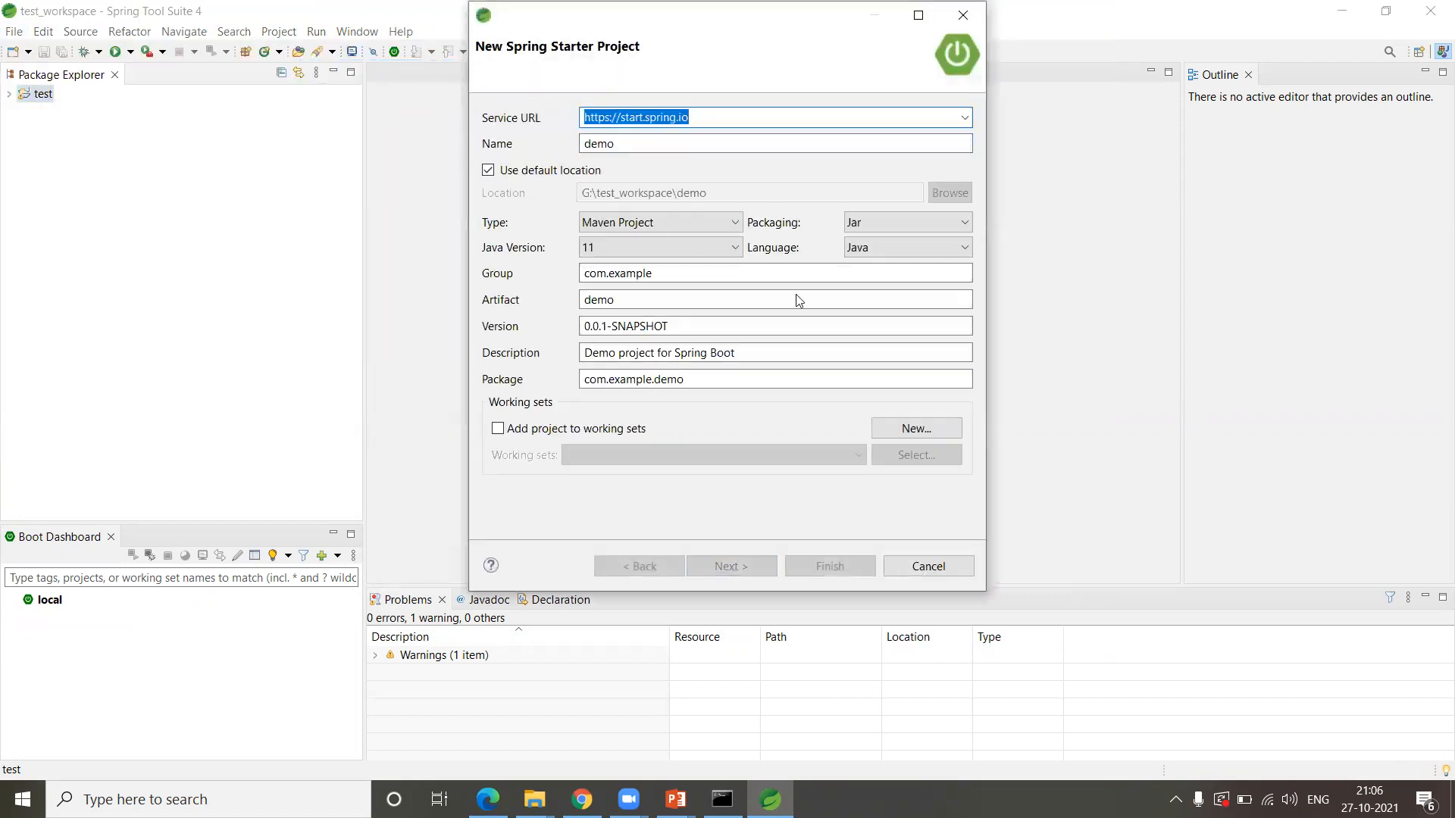
pyautogui.click(721, 245)
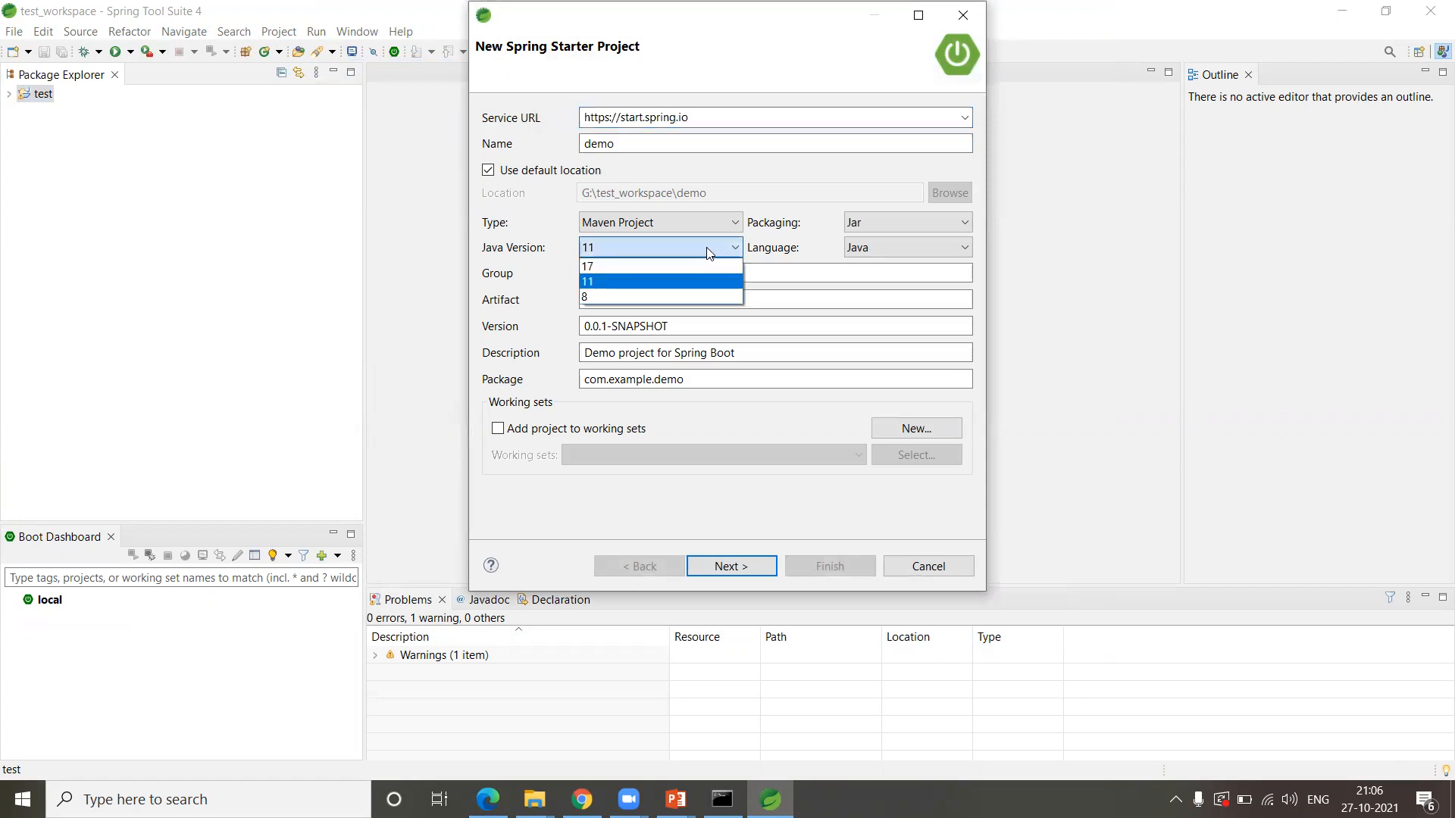
pyautogui.click(682, 296)
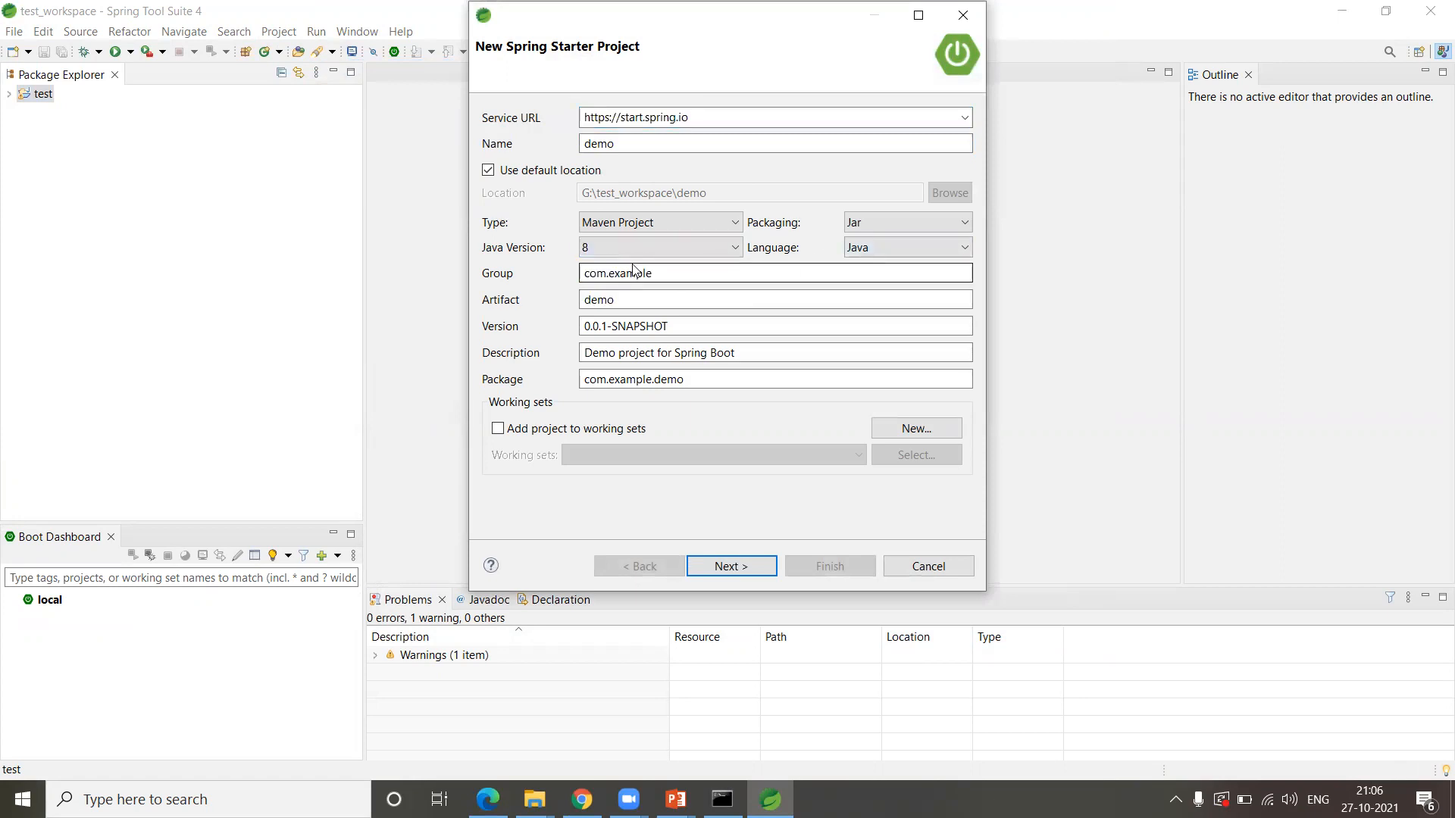
pyautogui.click(735, 568)
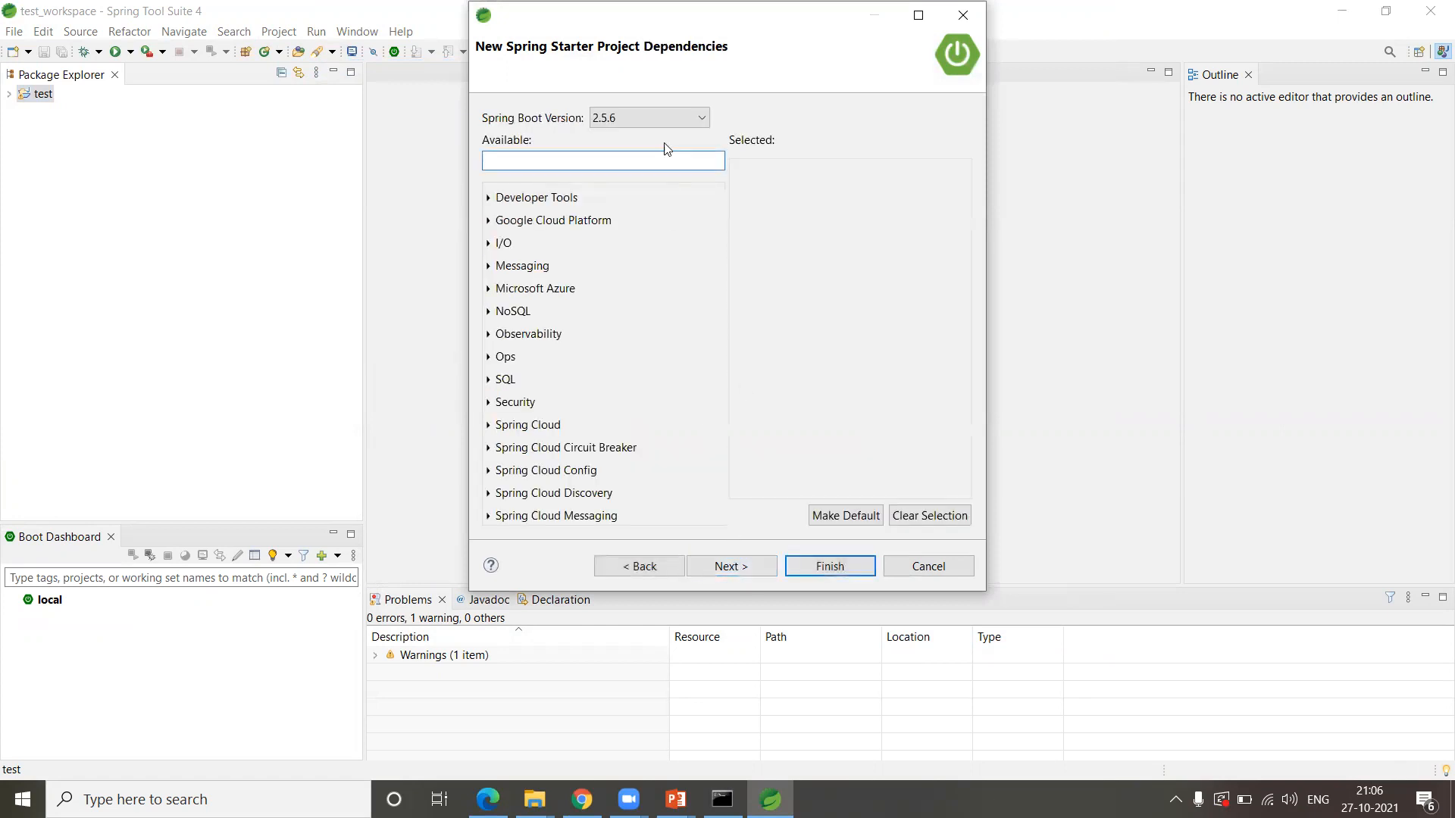
# Step: Finish creating the demo Spring Starter Project without selecting any dependencies, and show the detailed progress of its import
pyautogui.click(664, 123)
pyautogui.click(663, 123)
pyautogui.click(559, 163)
pyautogui.press('BackSpace')
pyautogui.click(750, 565)
pyautogui.click(827, 567)
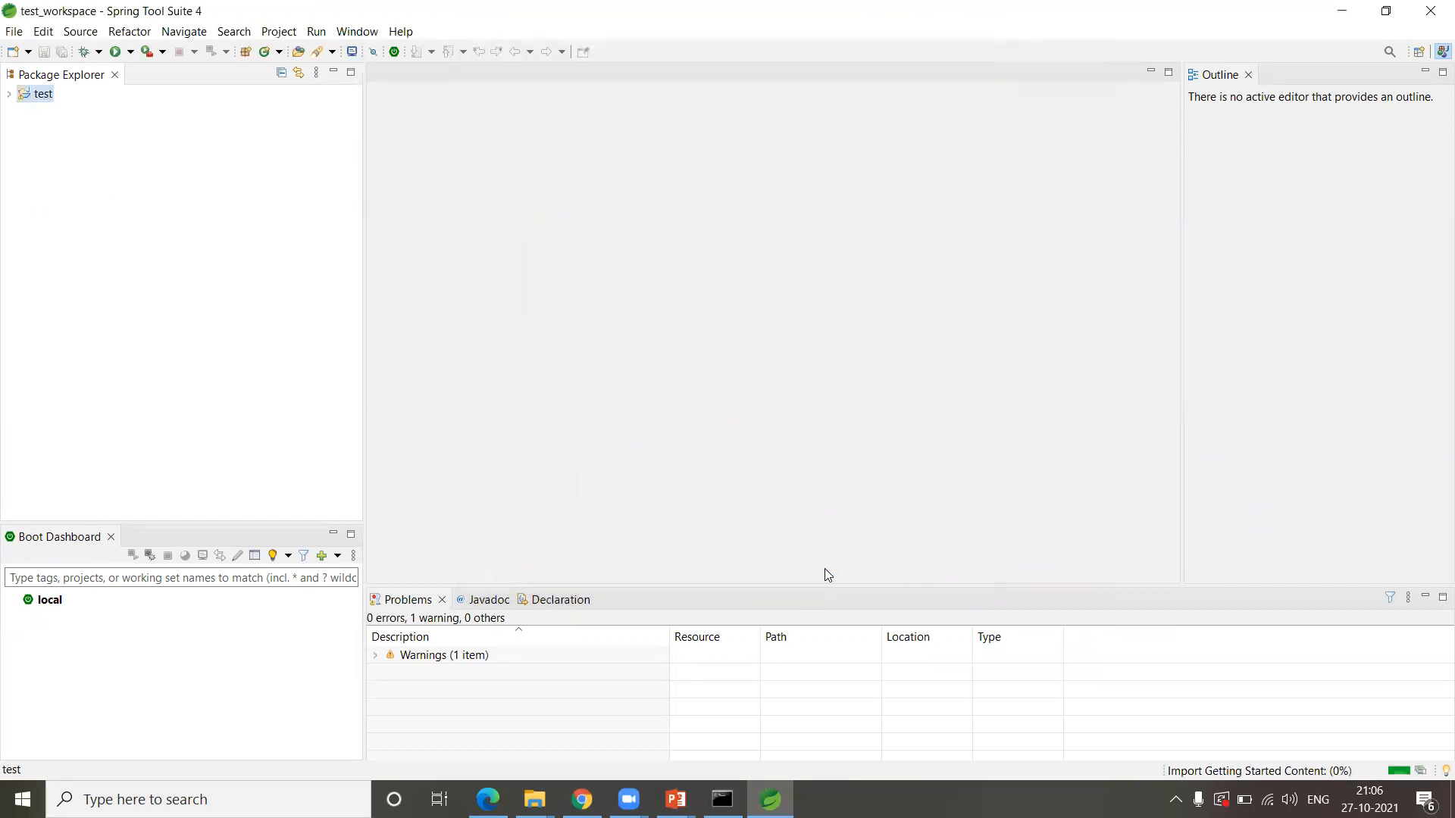
pyautogui.click(1421, 771)
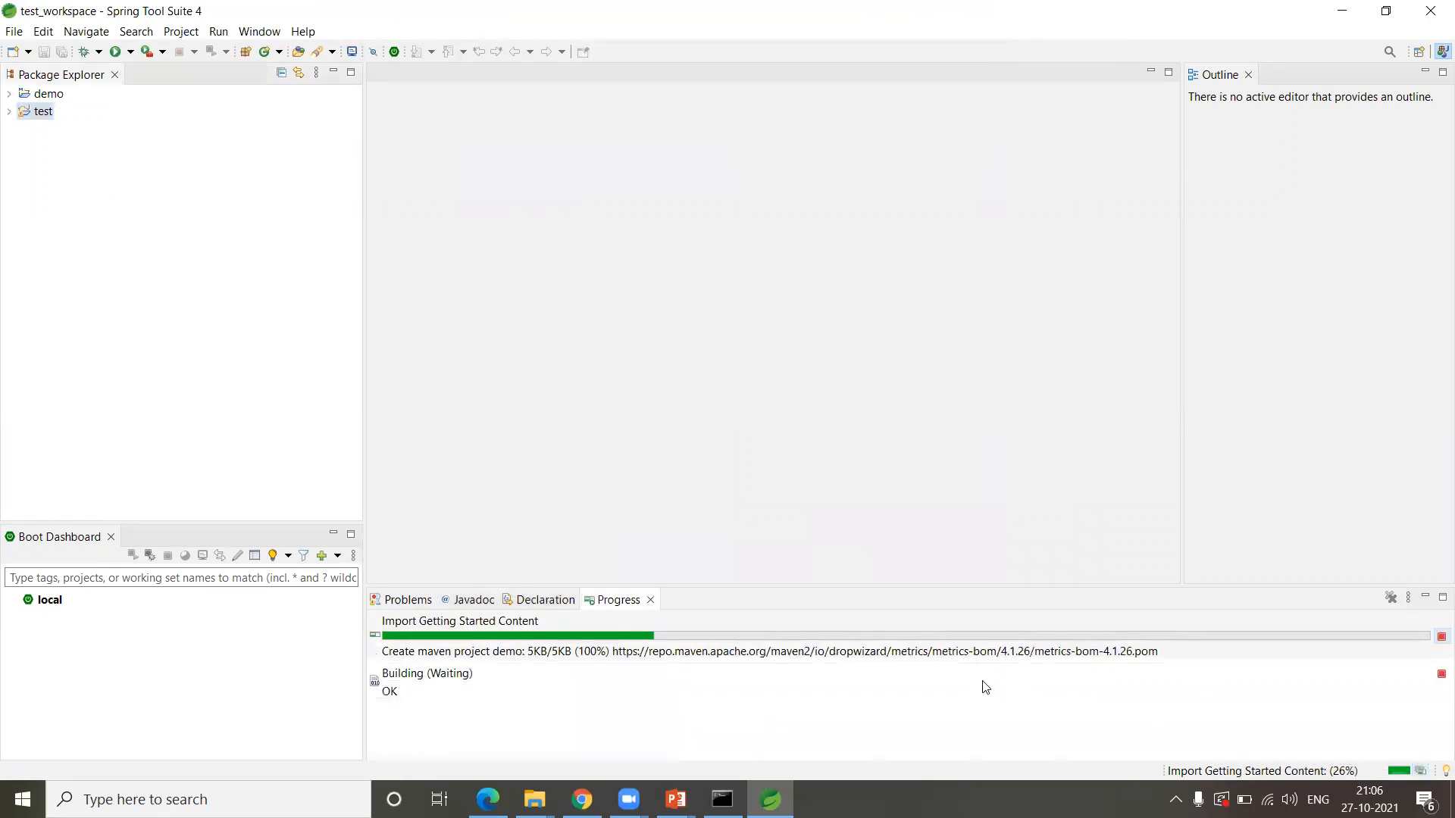